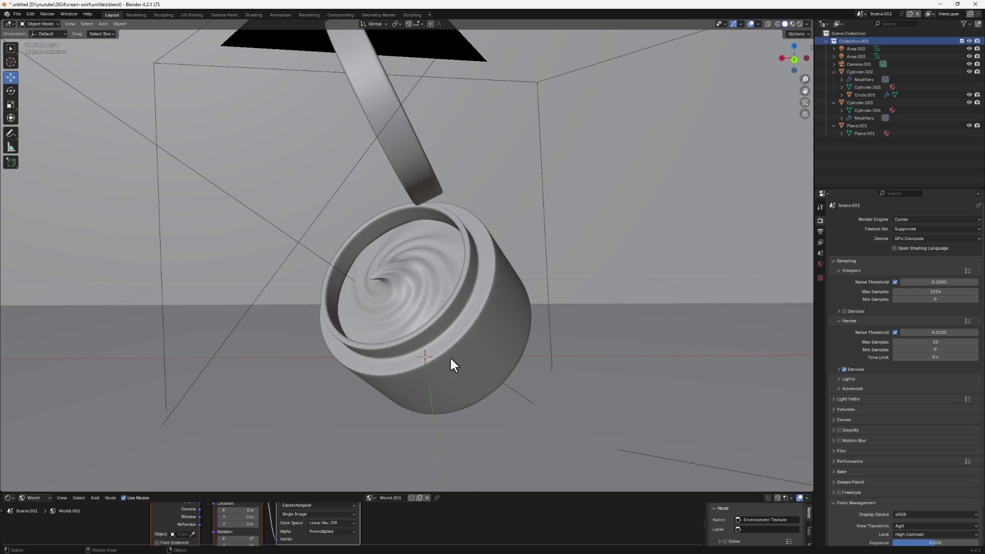
# Inspect the jar scene in rendered shading from a few angles, then return to solid shading
pyautogui.scroll(1, 451, 356)
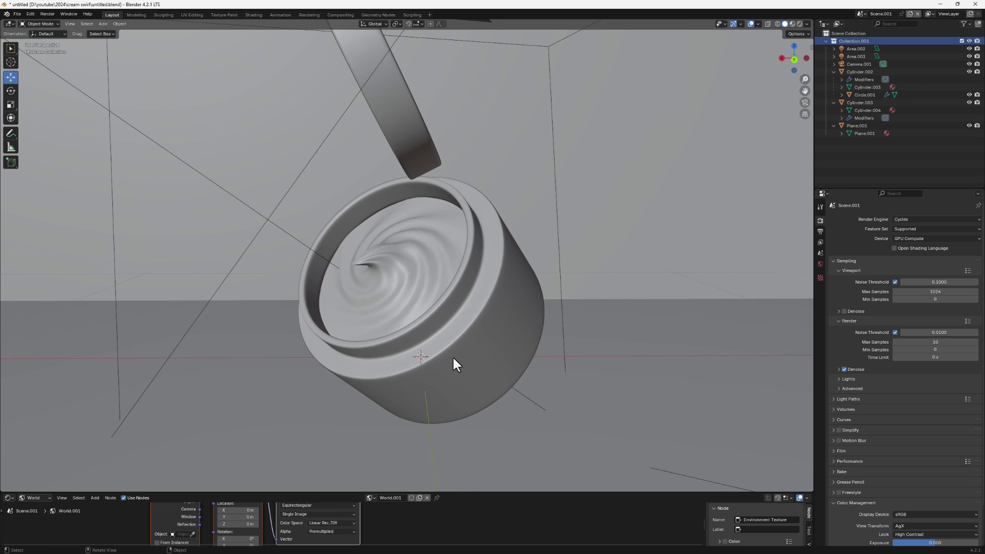
pyautogui.moveTo(402, 358); pyautogui.dragTo(379, 257, button='middle')
pyautogui.scroll(2, 411, 309)
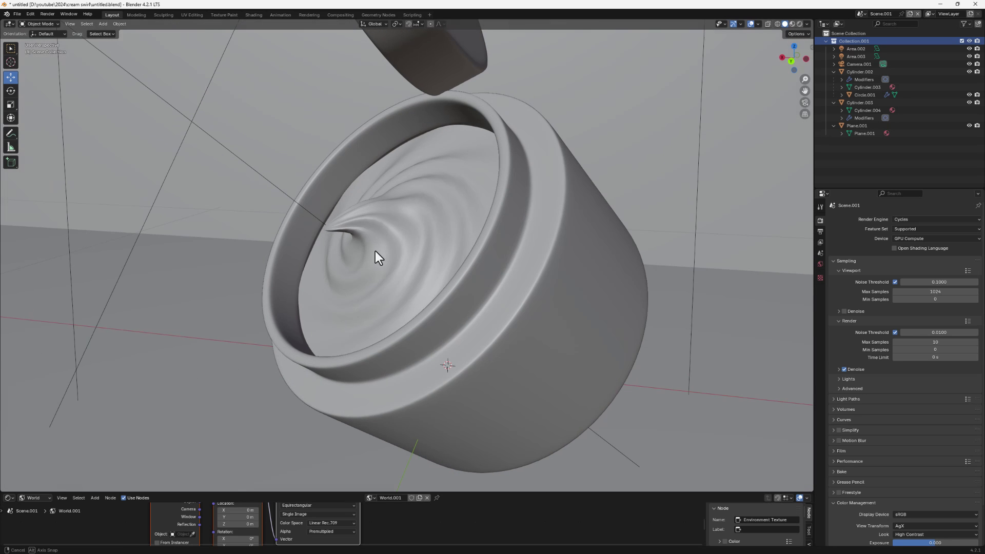
pyautogui.click(799, 23)
pyautogui.moveTo(438, 239)
pyautogui.mouseDown(button='middle')
pyautogui.moveTo(466, 257)
pyautogui.moveTo(433, 241)
pyautogui.moveTo(365, 252)
pyautogui.moveTo(347, 244)
pyautogui.moveTo(410, 230)
pyautogui.moveTo(356, 225)
pyautogui.mouseUp(button='middle')
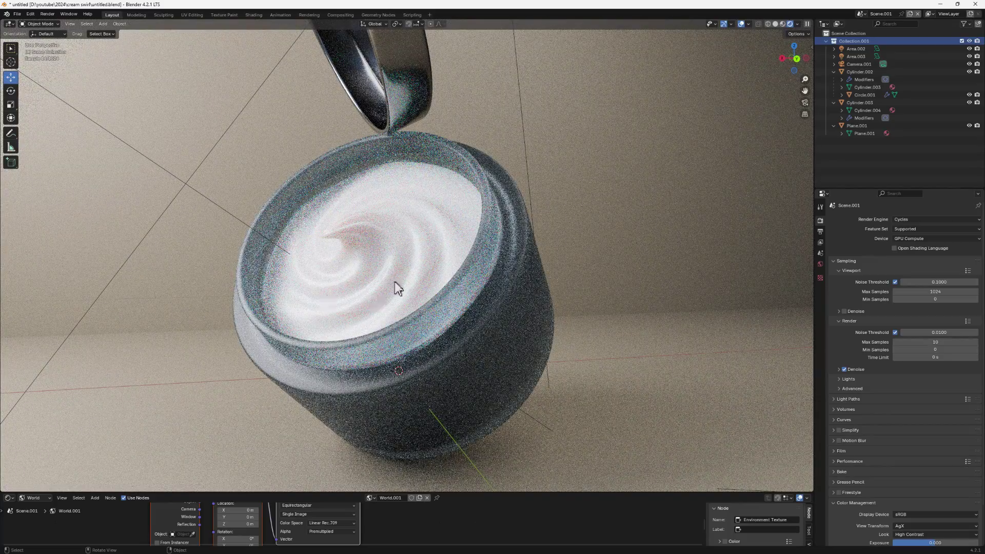
pyautogui.click(776, 24)
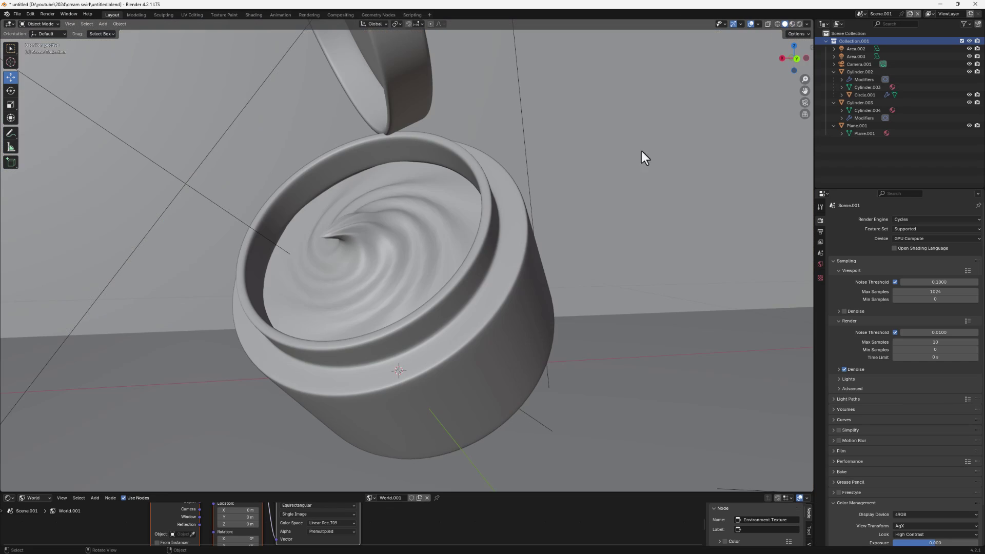
pyautogui.scroll(-10, 469, 242)
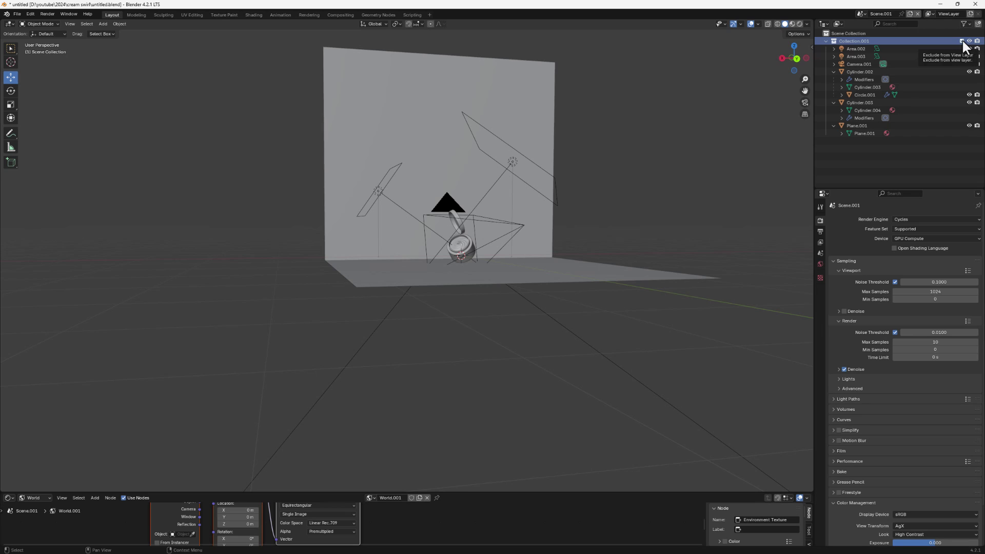
pyautogui.scroll(5, 459, 261)
# Exclude Collection.001 to hide the whole jar scene, leaving an empty grid
pyautogui.click(500, 249)
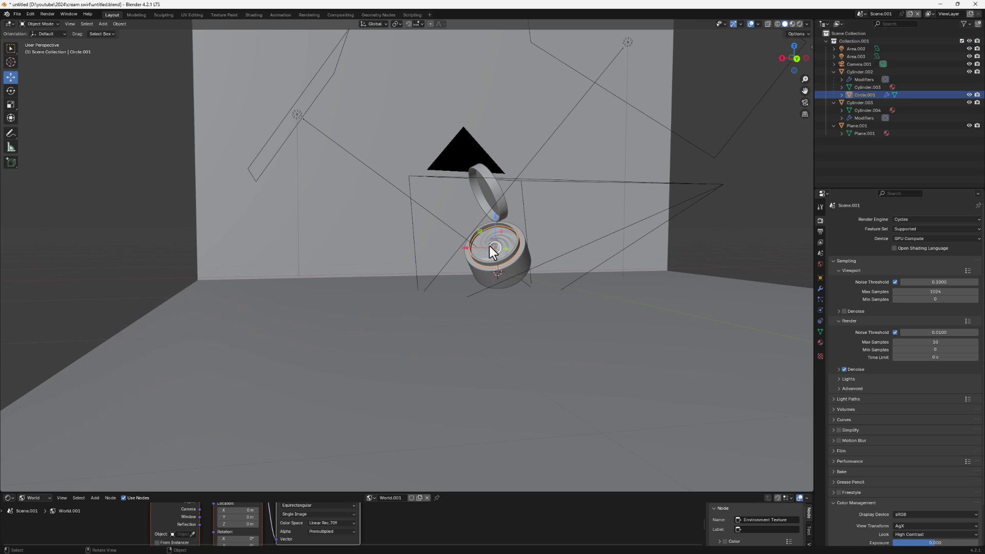
pyautogui.click(962, 42)
pyautogui.keyDown('shift'); pyautogui.moveTo(567, 275); pyautogui.dragTo(266, 335, button='middle'); pyautogui.keyUp('shift')
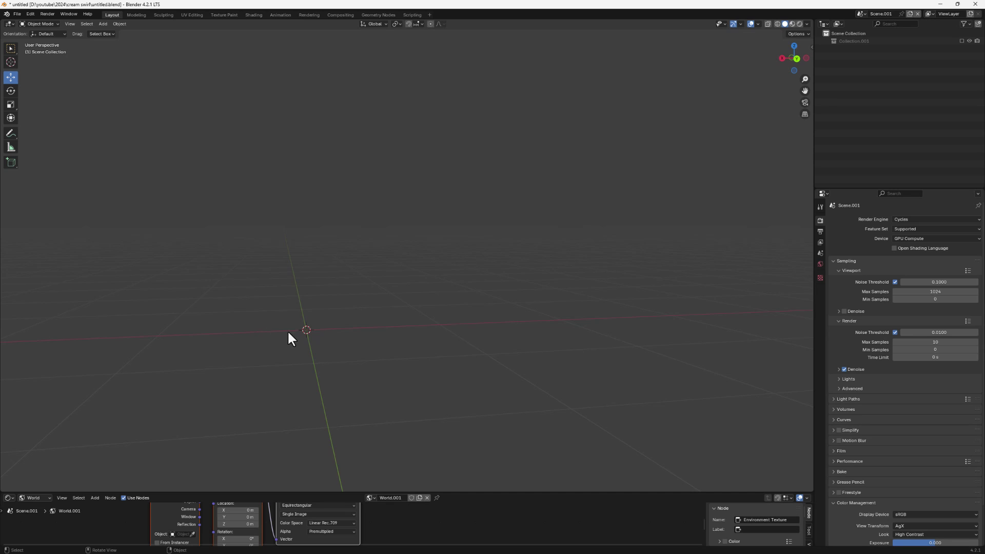
pyautogui.scroll(5, 241, 321)
# Add a 12-vertex circle at the origin and view it from the top
pyautogui.hotkey('shift', 'a')
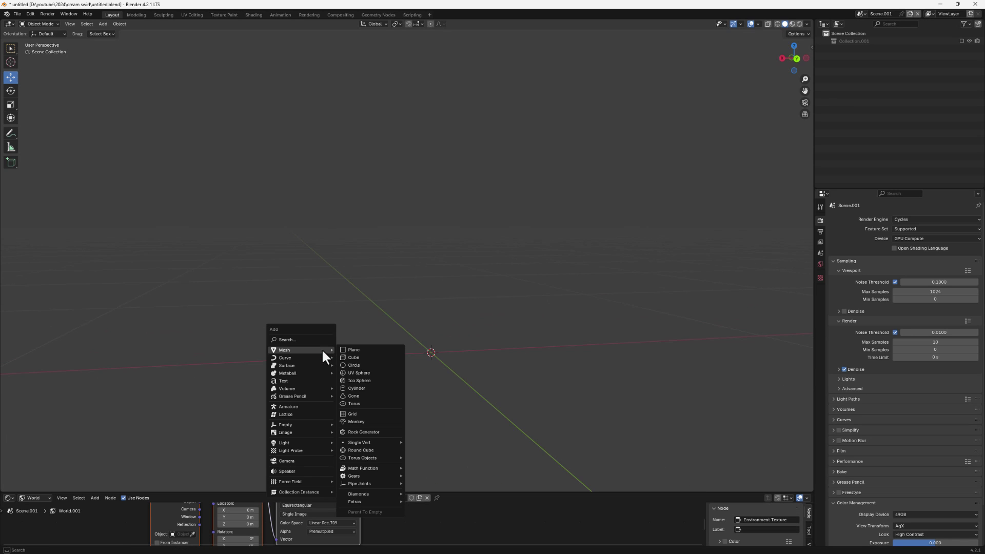
pyautogui.click(358, 365)
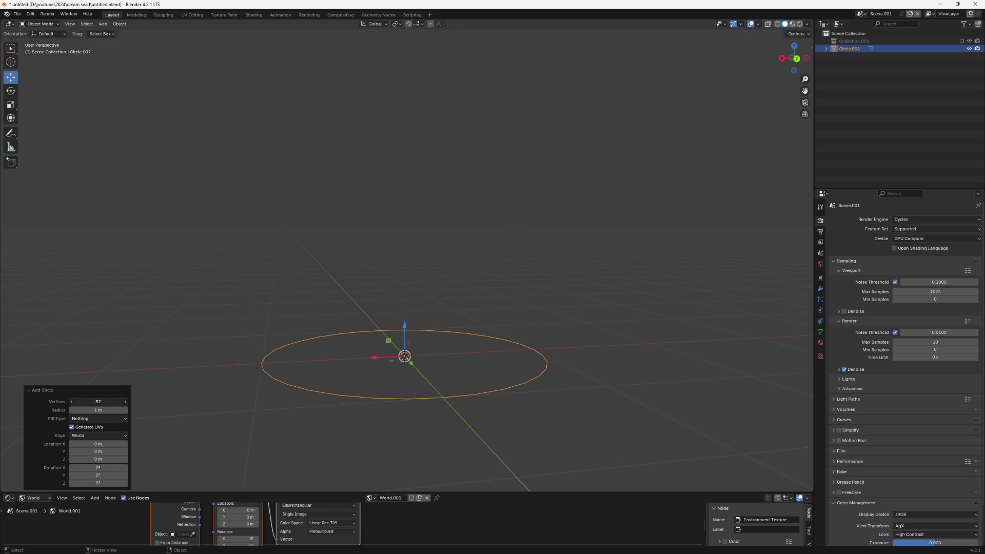
pyautogui.press('Return')
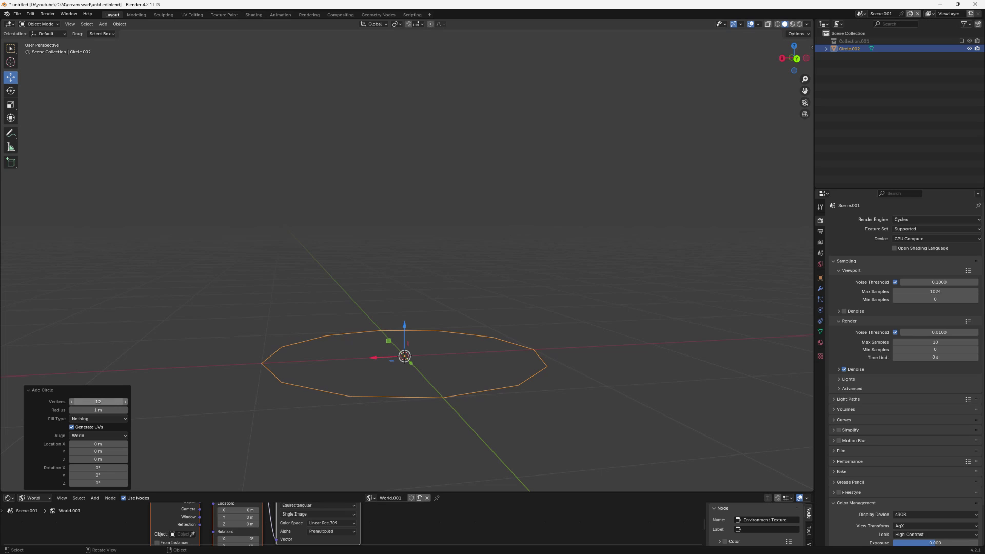
pyautogui.moveTo(440, 313)
pyautogui.mouseDown(button='middle')
pyautogui.moveTo(431, 333)
pyautogui.moveTo(426, 308)
pyautogui.mouseUp(button='middle')
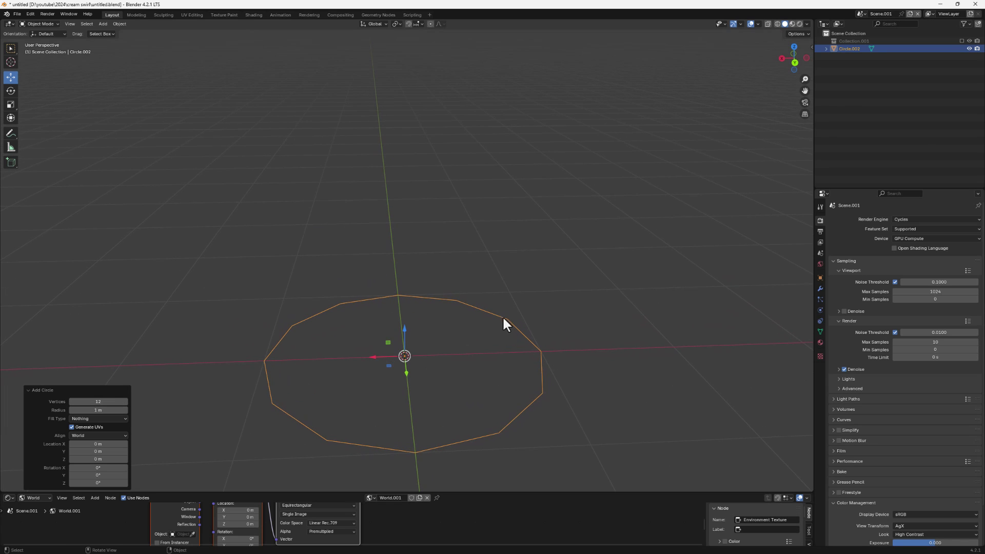
pyautogui.click(793, 48)
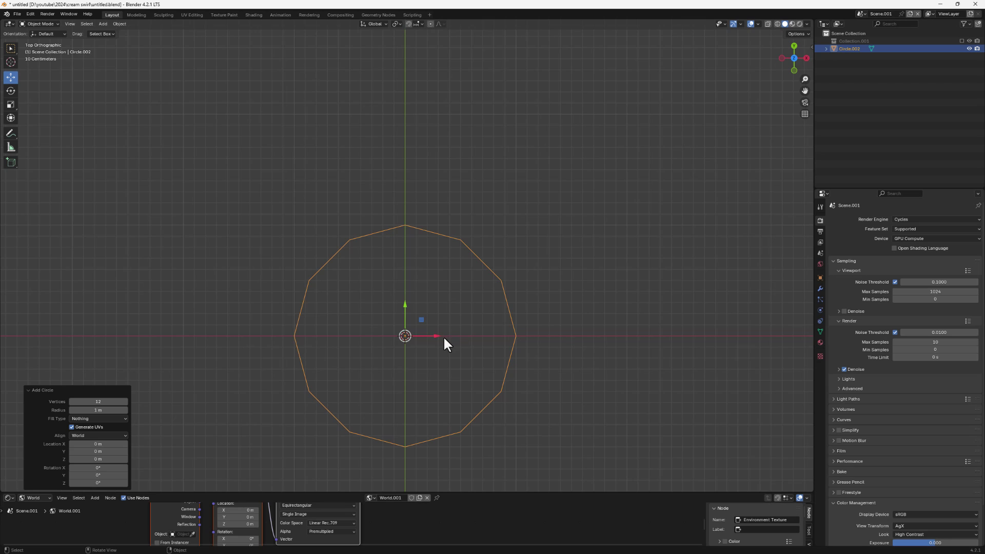
# In Edit Mode, fill the circle outline with a single face
pyautogui.press('Tab')
pyautogui.press('f')
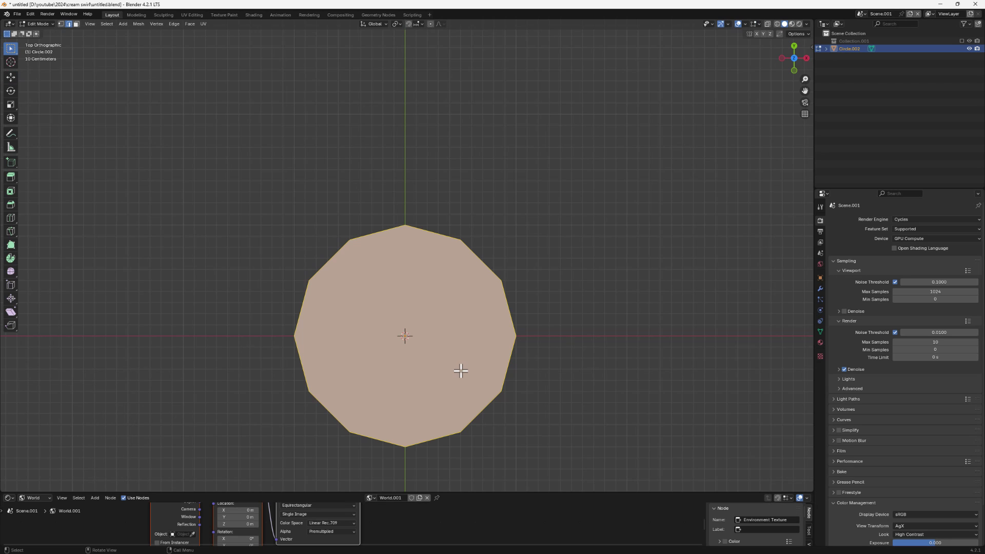
pyautogui.scroll(1, 423, 346)
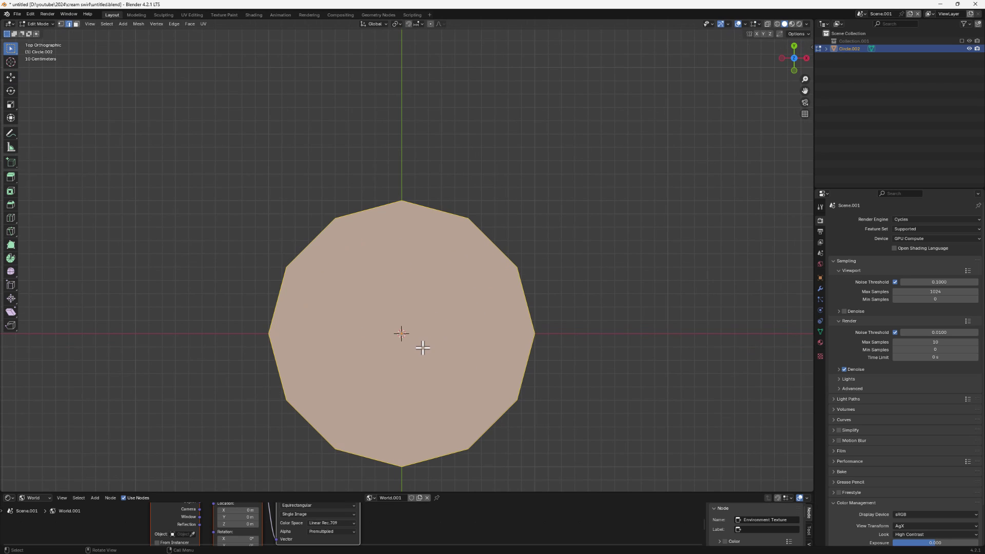
pyautogui.keyDown('shift'); pyautogui.scroll(-1, 451, 297); pyautogui.keyUp('shift')
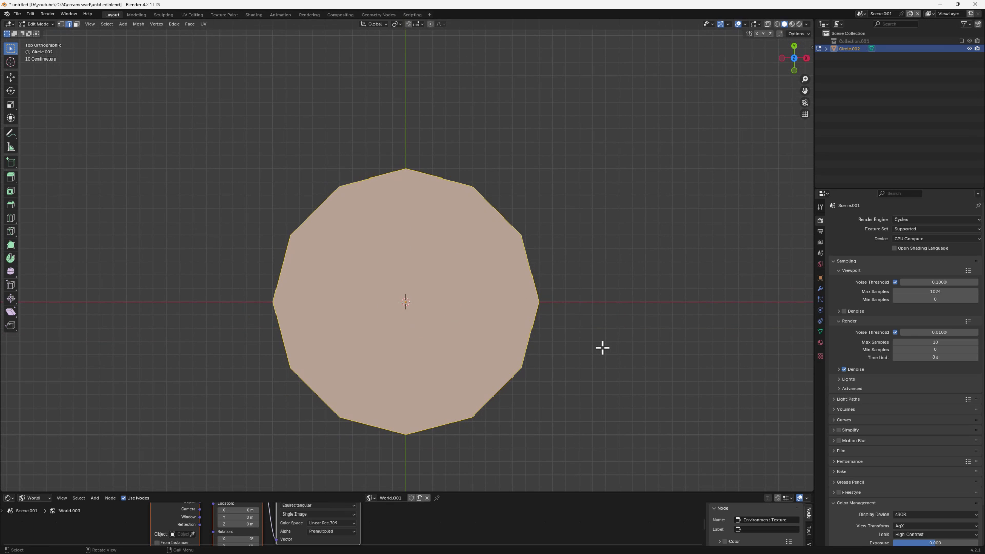
# Inset the face twice into concentric 12-sided rings around a small centre face
pyautogui.press('i')
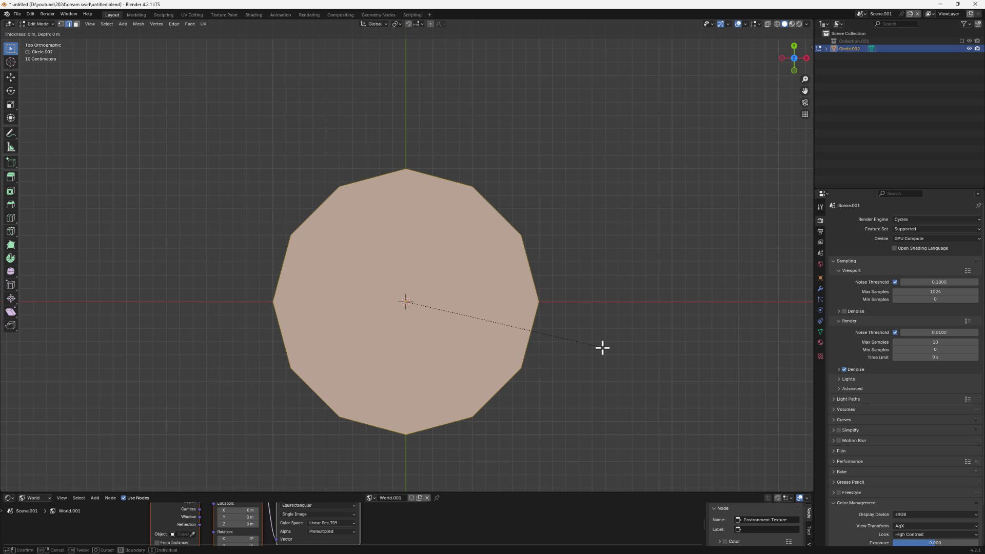
pyautogui.click(579, 331)
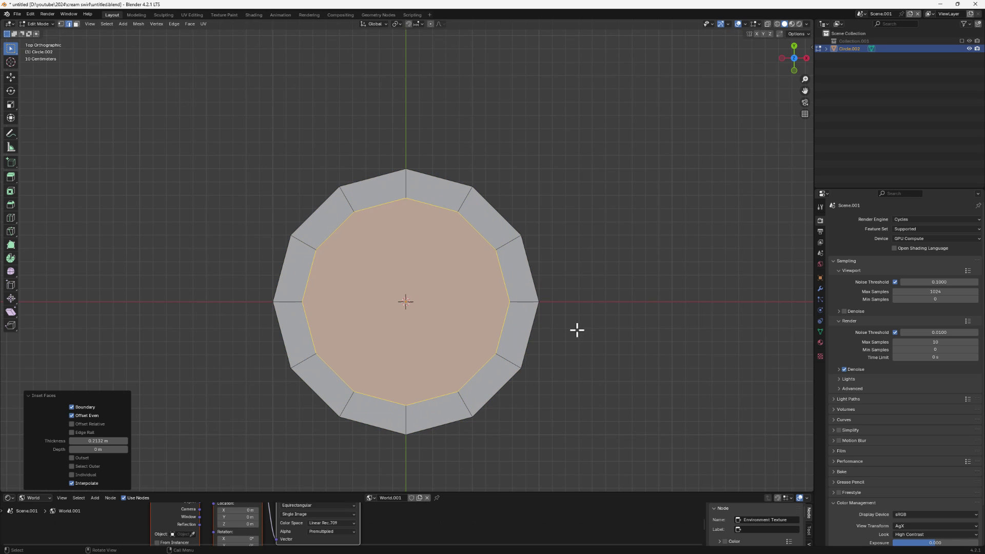
pyautogui.press('i')
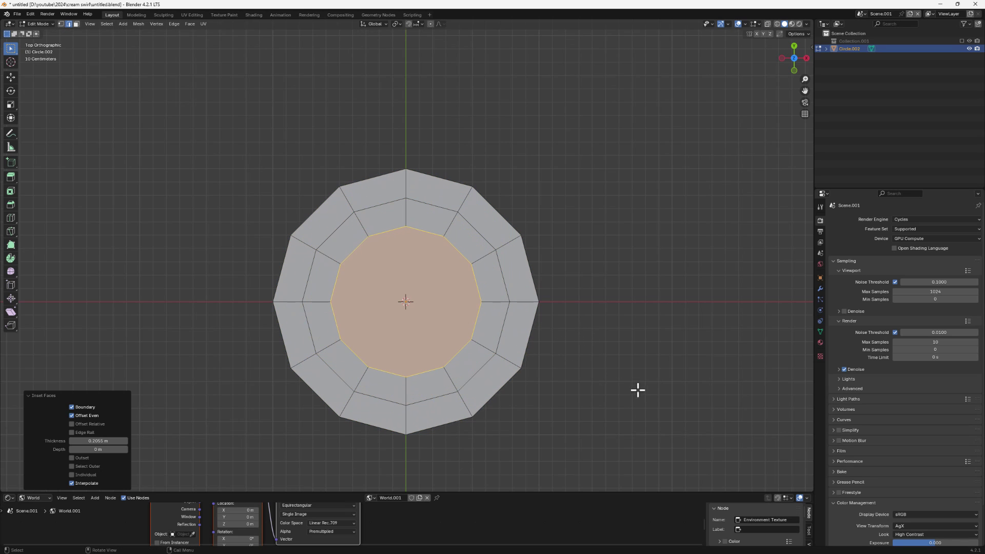
pyautogui.click(598, 382)
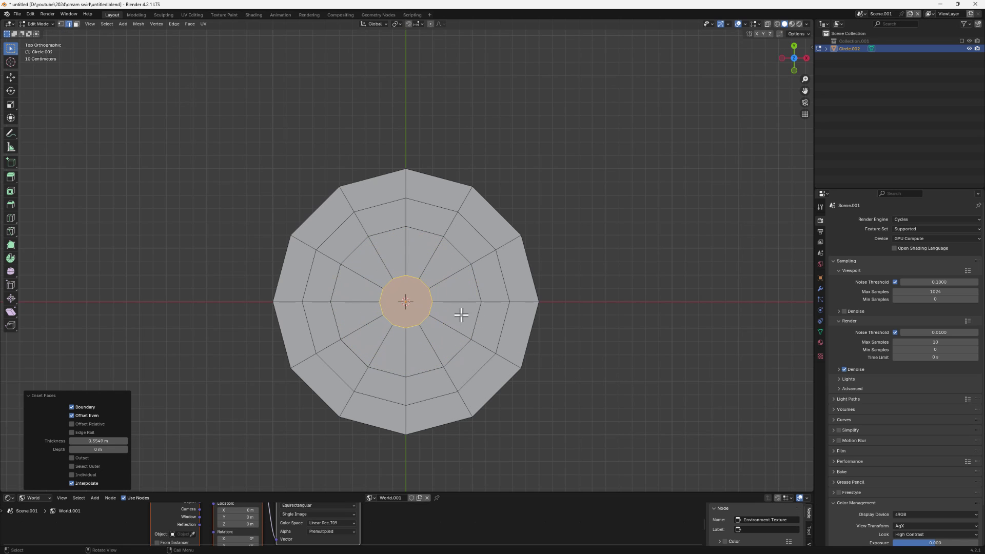
pyautogui.moveTo(400, 316); pyautogui.dragTo(383, 270, button='middle')
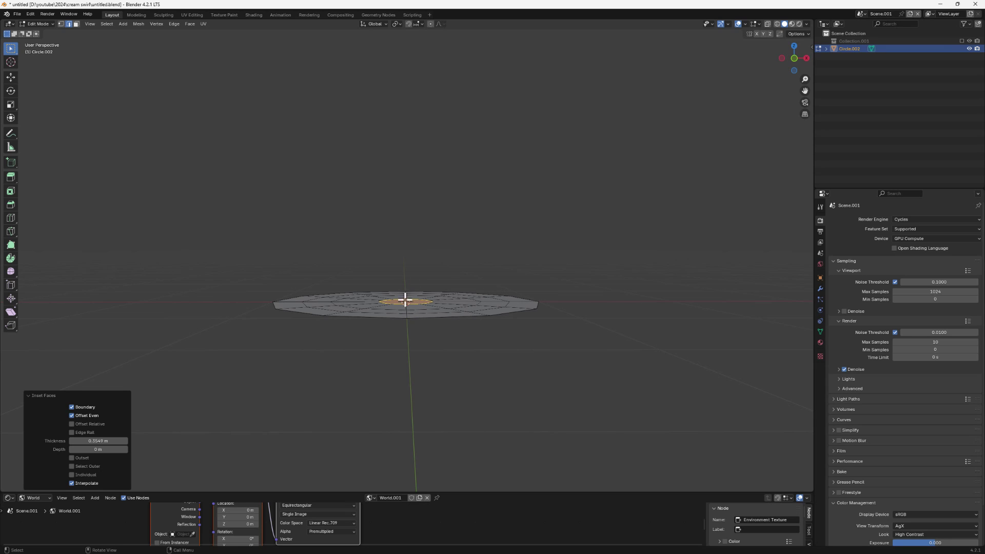
# Try raising the centre face into a cone, then undo back to the flat disc
pyautogui.press('g')
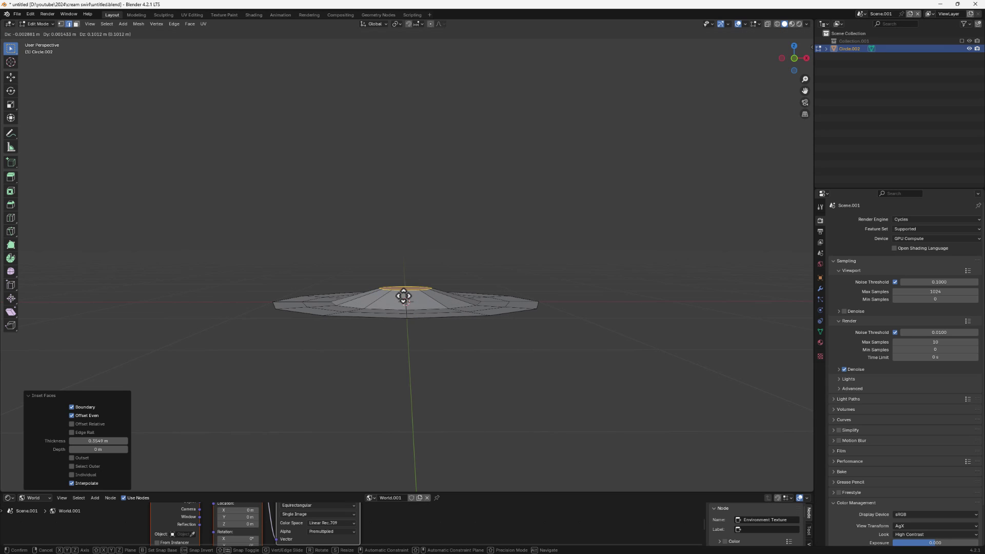
pyautogui.click(399, 305)
pyautogui.keyDown('alt'); pyautogui.click(399, 308); pyautogui.keyUp('alt')
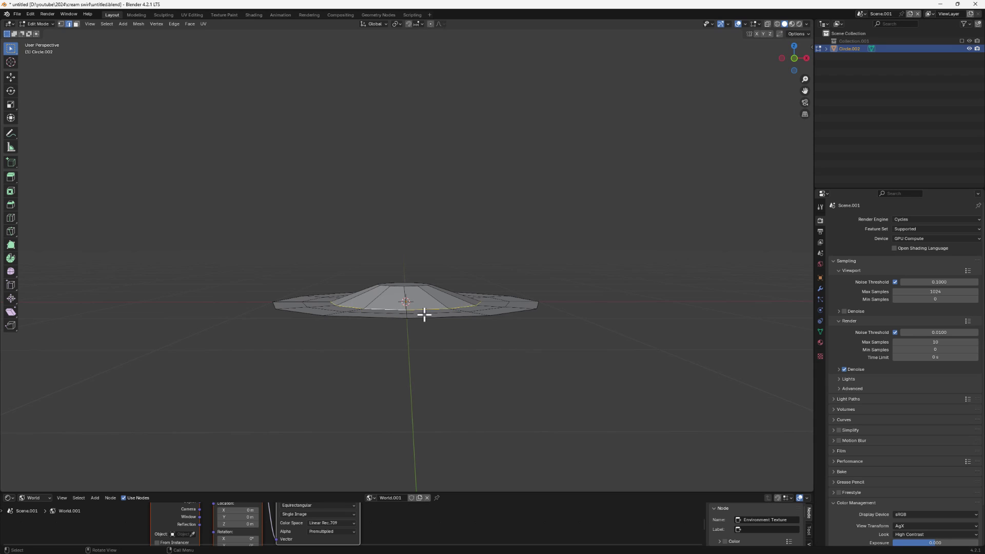
pyautogui.hotkey('ctrl', 'z')
pyautogui.hotkey('ctrl', 'z')
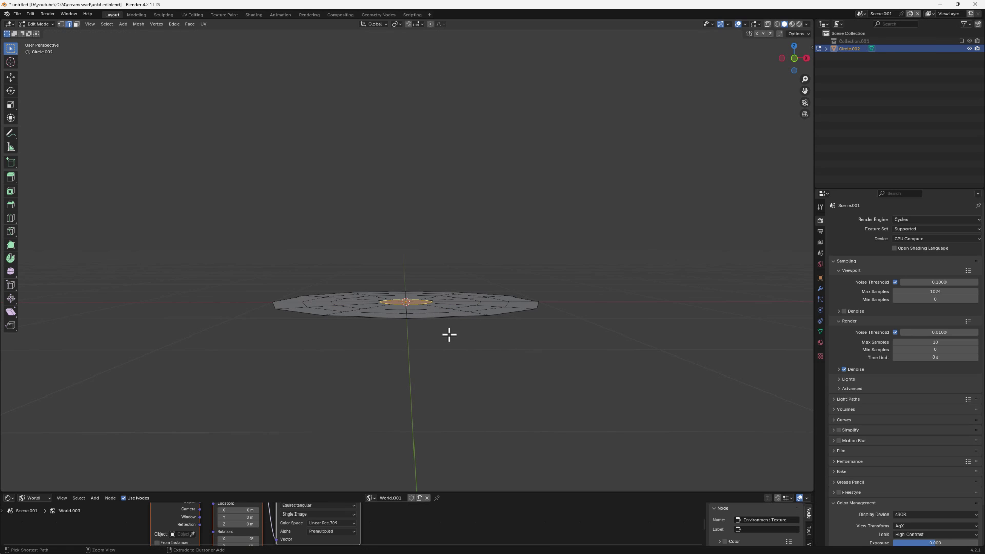
# Turn on proportional editing and trial-lift the disc's centre while adjusting the falloff size
pyautogui.click(431, 25)
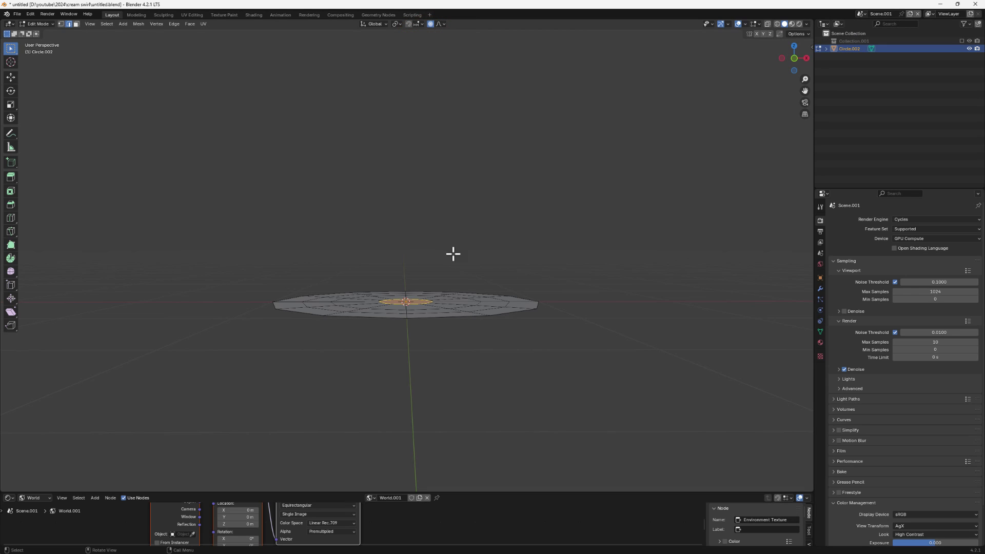
pyautogui.moveTo(409, 322); pyautogui.dragTo(420, 301, button='middle')
pyautogui.press('g')
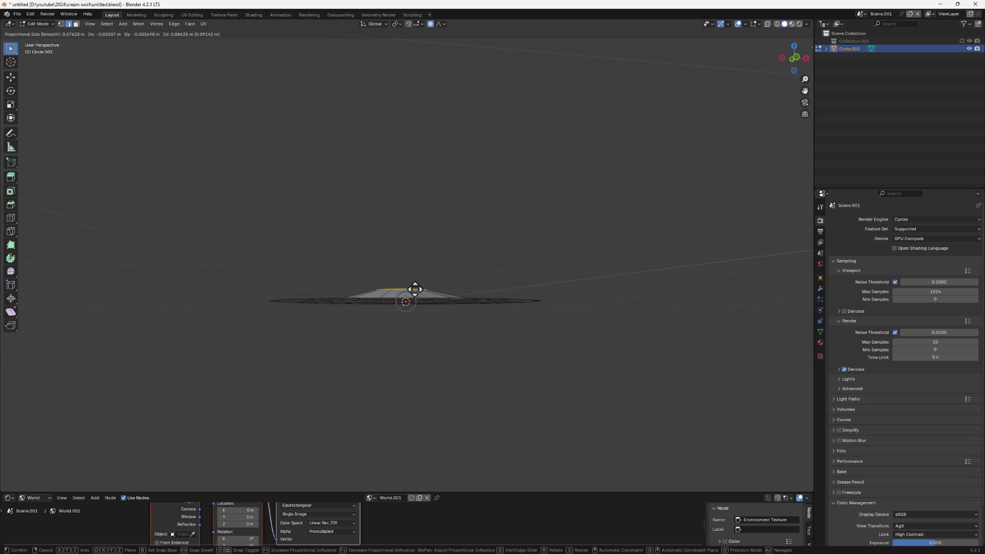
pyautogui.scroll(-1, 414, 290)
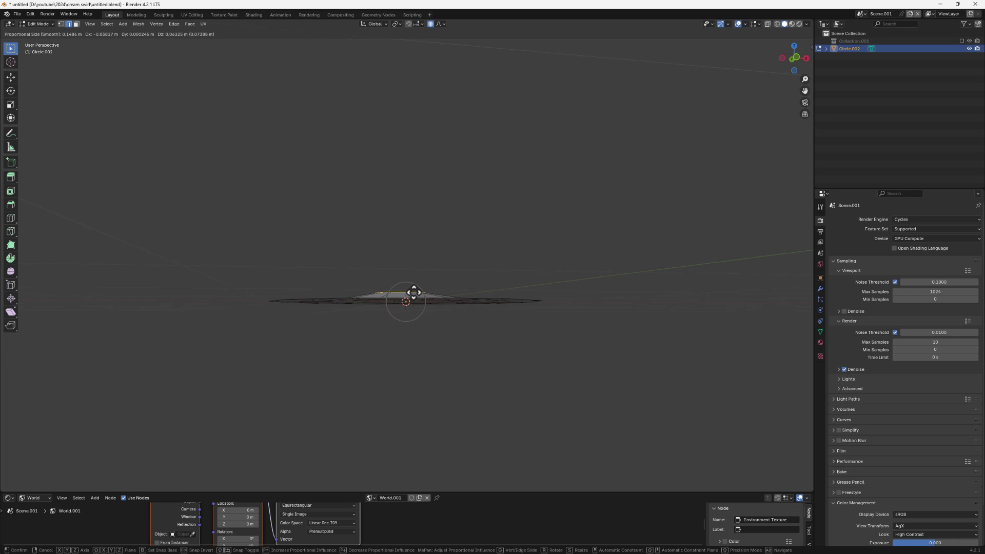
pyautogui.scroll(-6, 414, 292)
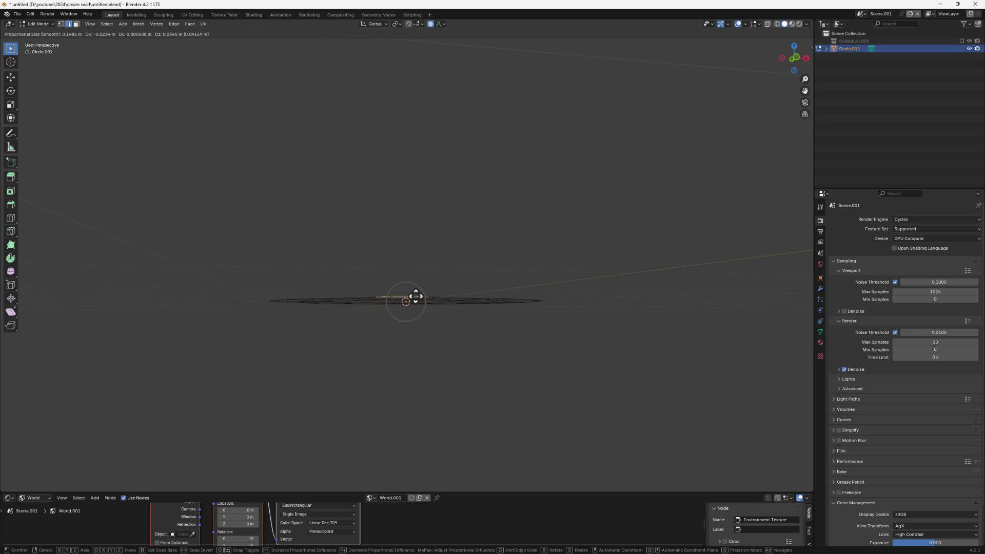
pyautogui.scroll(-20, 416, 296)
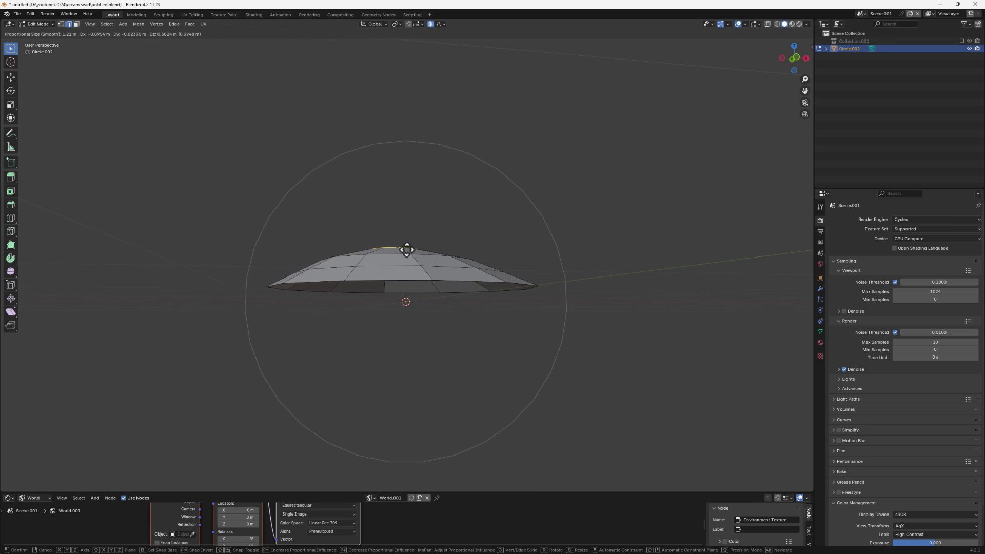
pyautogui.scroll(4, 408, 265)
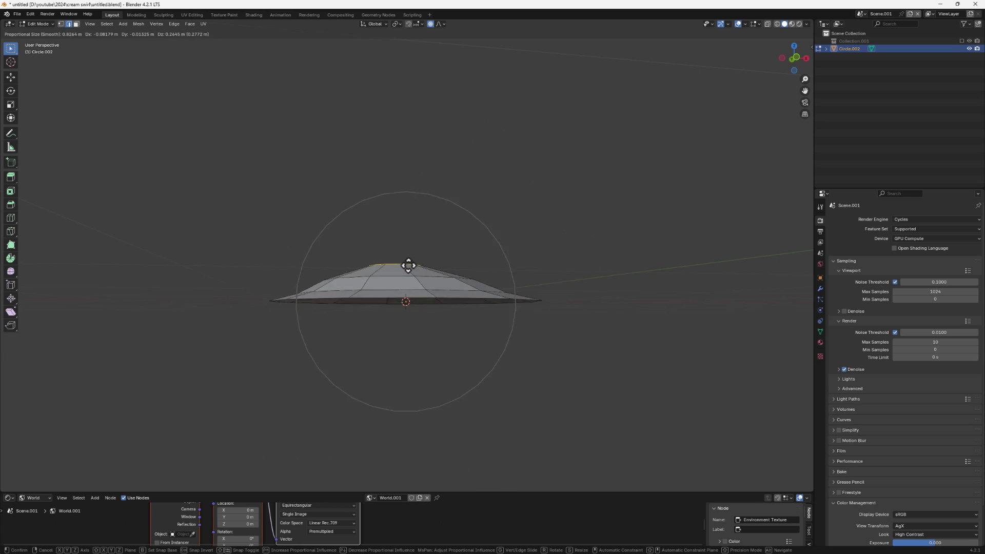
pyautogui.scroll(6, 409, 265)
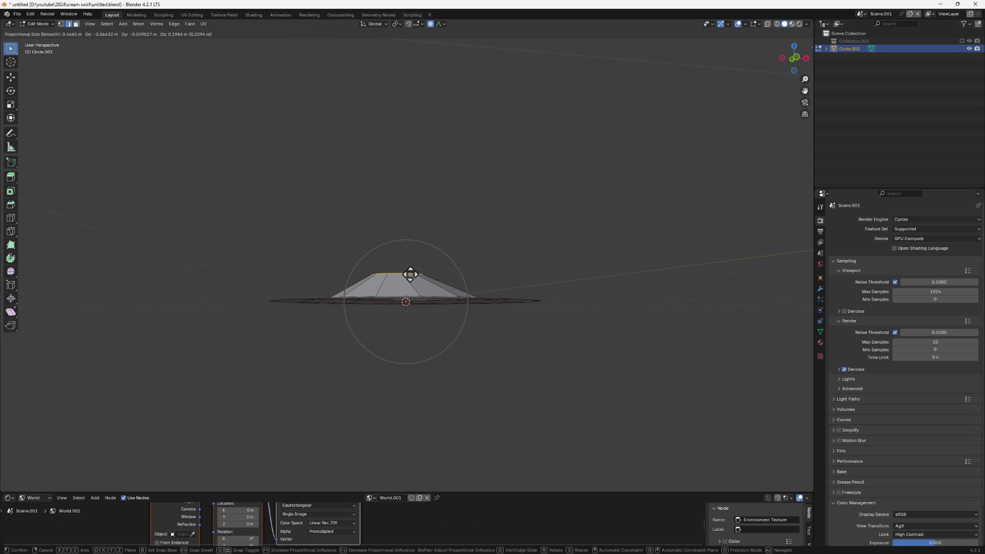
# Cancel the trial lift, then raise the centre 0.27175 m along Z with falloff size 1.331
pyautogui.rightClick(410, 275)
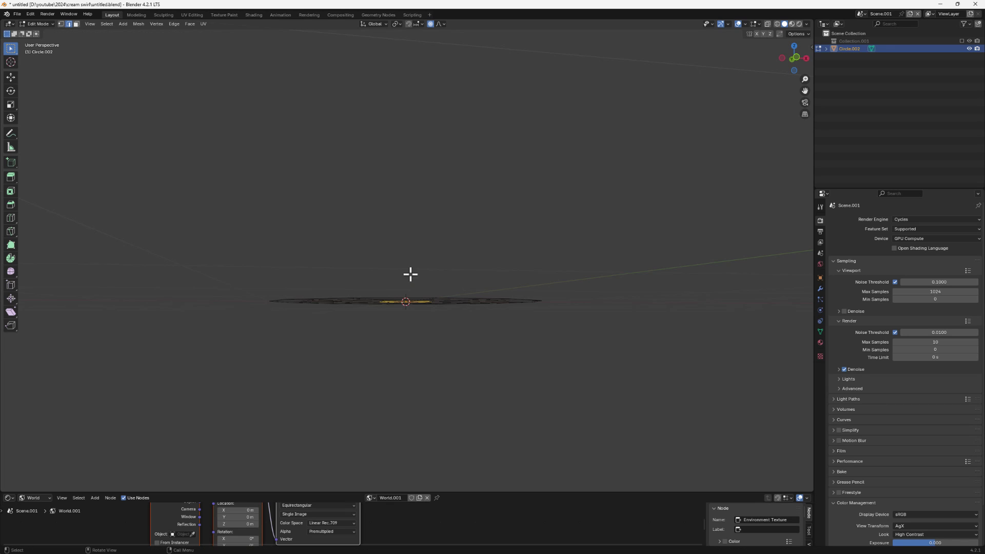
pyautogui.click(795, 57)
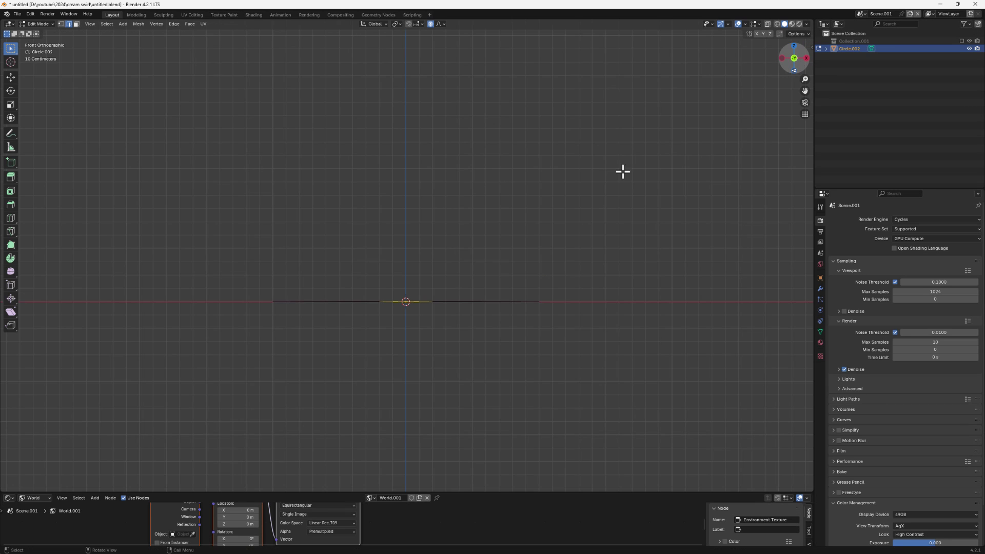
pyautogui.press('g')
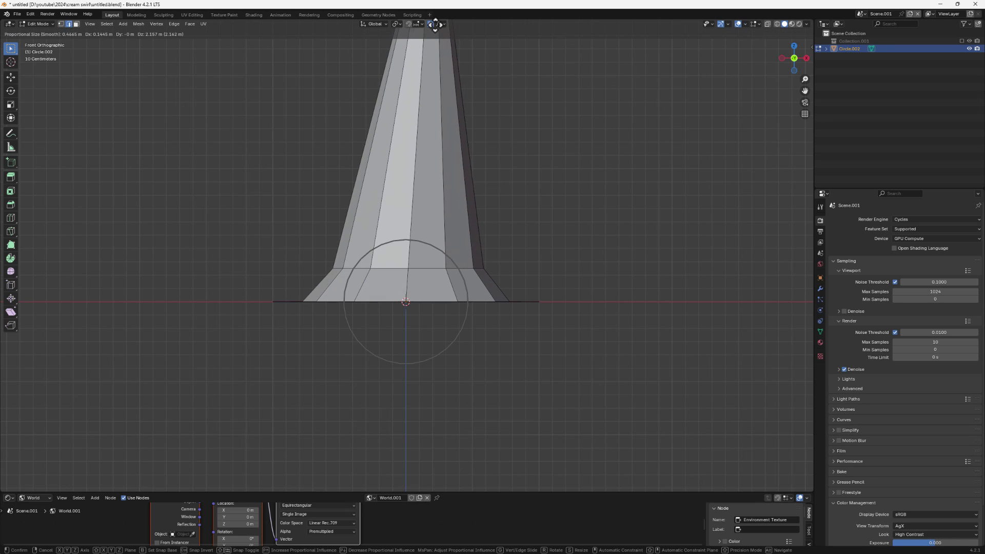
pyautogui.scroll(9, 413, 309)
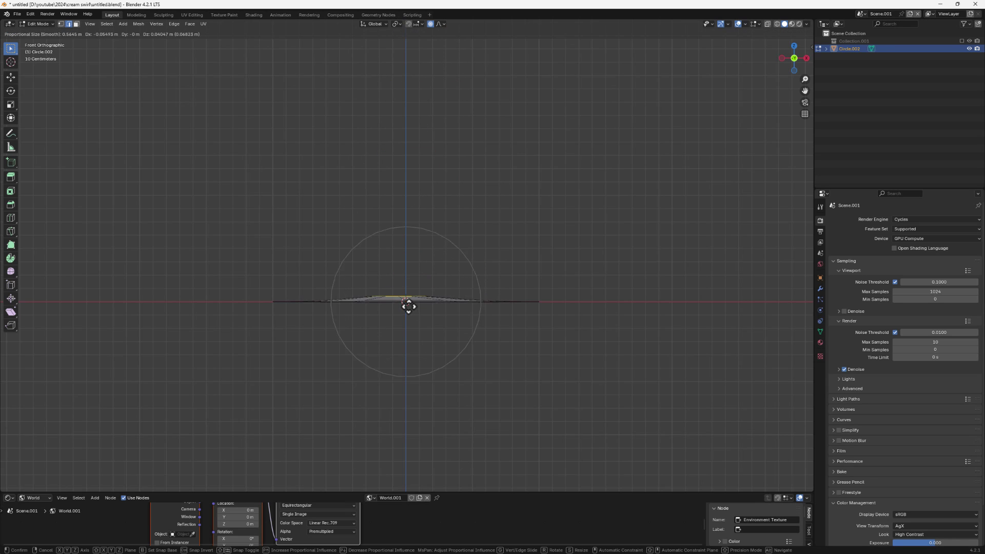
pyautogui.scroll(2, 408, 306)
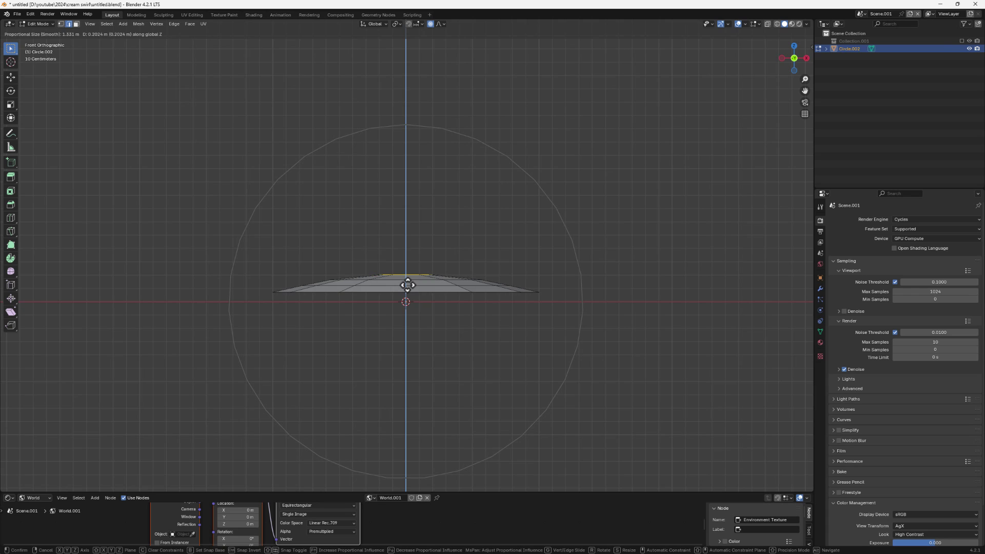
pyautogui.press('z')
pyautogui.click(408, 276)
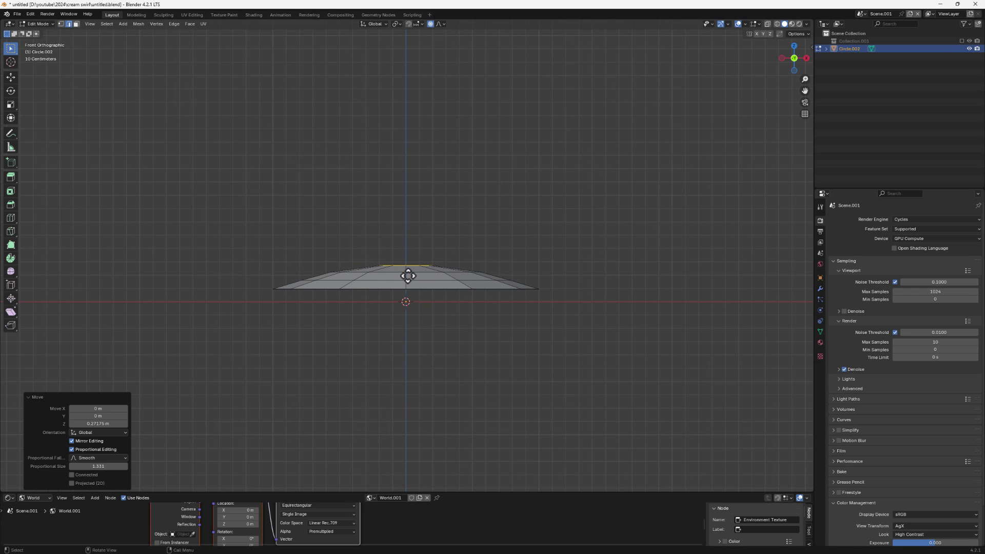
pyautogui.moveTo(425, 270)
pyautogui.mouseDown(button='middle')
pyautogui.moveTo(407, 282)
pyautogui.moveTo(358, 268)
pyautogui.moveTo(433, 285)
pyautogui.mouseUp(button='middle')
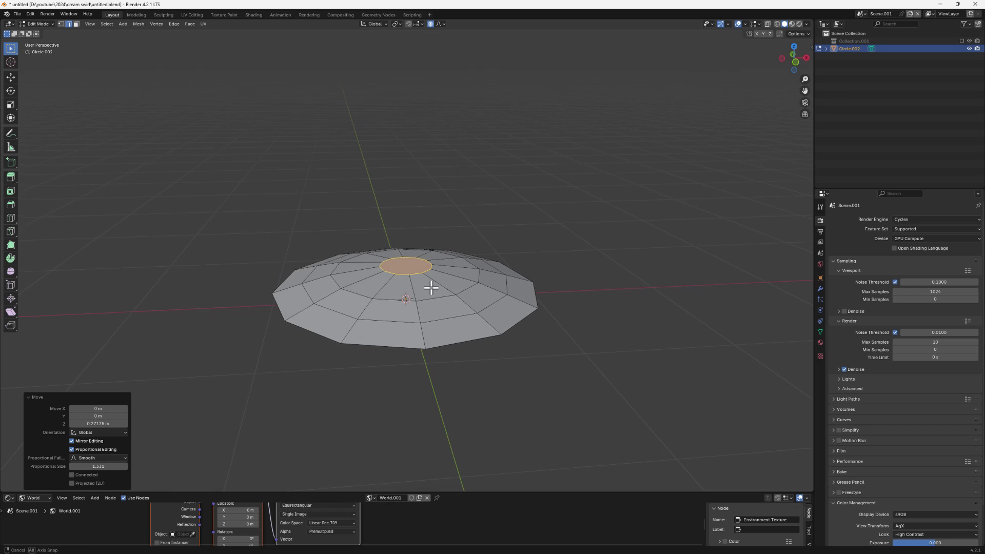
# Select six radial edge loops spaced around the dome, leaving the outer rim loop out
pyautogui.click(423, 339)
pyautogui.keyDown('alt'); pyautogui.click(424, 339); pyautogui.keyUp('alt')
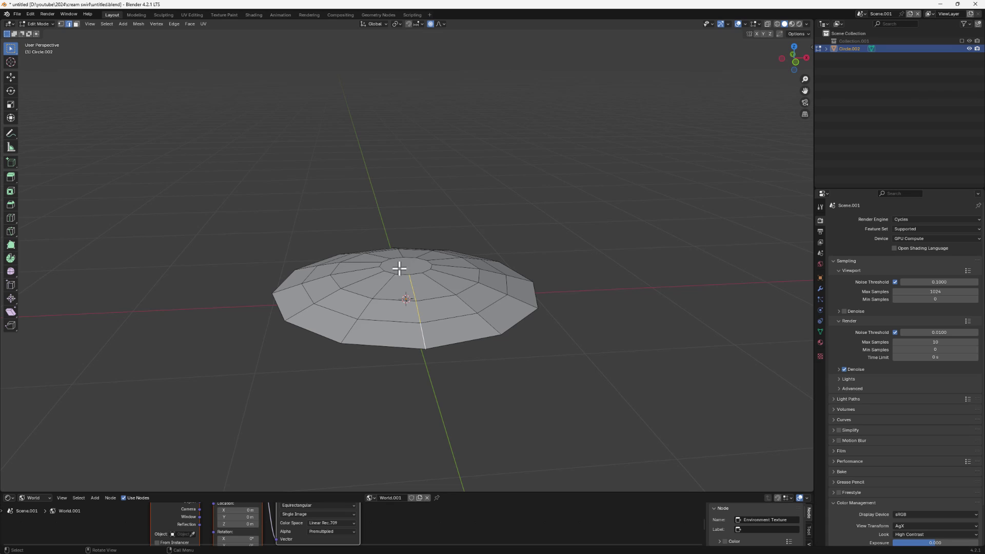
pyautogui.moveTo(438, 321); pyautogui.dragTo(420, 295, button='middle')
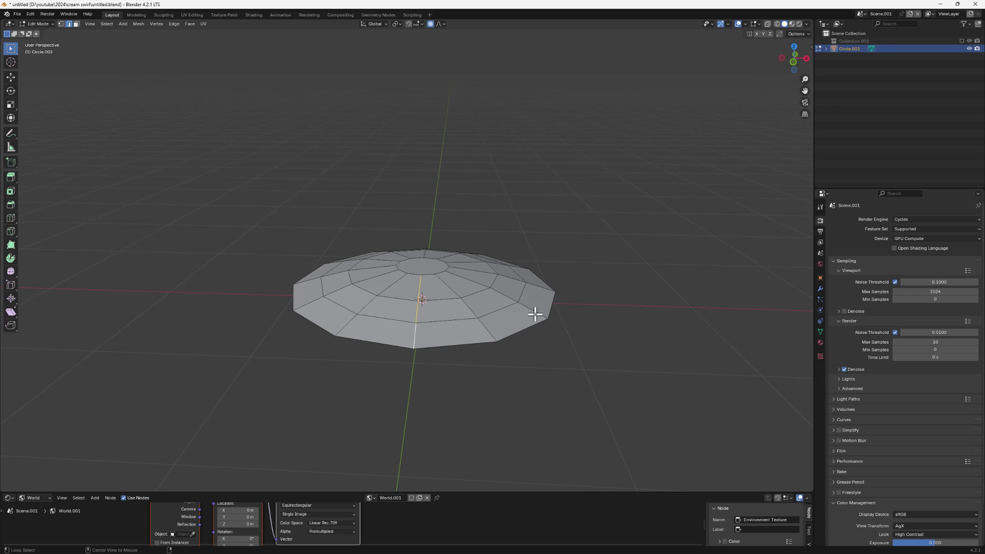
pyautogui.keyDown('alt'); pyautogui.keyDown('shift'); pyautogui.click(513, 307); pyautogui.keyUp('shift'); pyautogui.keyUp('alt')
pyautogui.moveTo(519, 290); pyautogui.dragTo(602, 309, button='middle')
pyautogui.keyDown('alt'); pyautogui.keyDown('shift'); pyautogui.click(610, 308); pyautogui.keyUp('shift'); pyautogui.keyUp('alt')
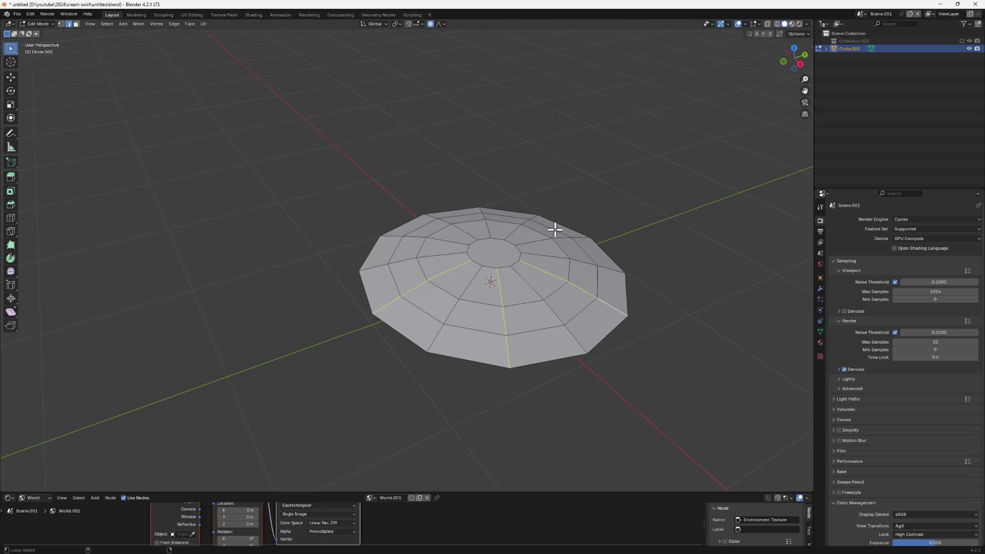
pyautogui.keyDown('alt'); pyautogui.keyDown('shift'); pyautogui.click(578, 233); pyautogui.keyUp('shift'); pyautogui.keyUp('alt')
pyautogui.keyDown('alt'); pyautogui.keyDown('shift'); pyautogui.click(601, 244); pyautogui.keyUp('shift'); pyautogui.keyUp('alt')
pyautogui.keyDown('alt'); pyautogui.keyDown('shift'); pyautogui.click(576, 237); pyautogui.keyUp('shift'); pyautogui.keyUp('alt')
pyautogui.keyDown('alt'); pyautogui.keyDown('shift'); pyautogui.click(485, 221); pyautogui.keyUp('shift'); pyautogui.keyUp('alt')
pyautogui.keyDown('alt'); pyautogui.keyDown('shift'); pyautogui.click(419, 239); pyautogui.keyUp('shift'); pyautogui.keyUp('alt')
pyautogui.moveTo(439, 306)
pyautogui.mouseDown(button='middle')
pyautogui.moveTo(478, 307)
pyautogui.moveTo(442, 309)
pyautogui.mouseUp(button='middle')
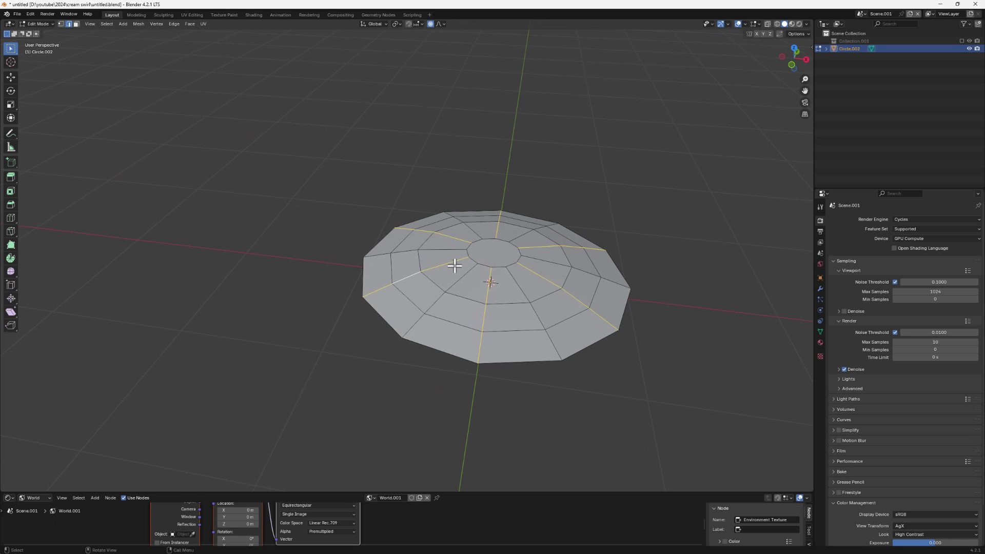
pyautogui.moveTo(555, 311); pyautogui.dragTo(488, 330, button='middle')
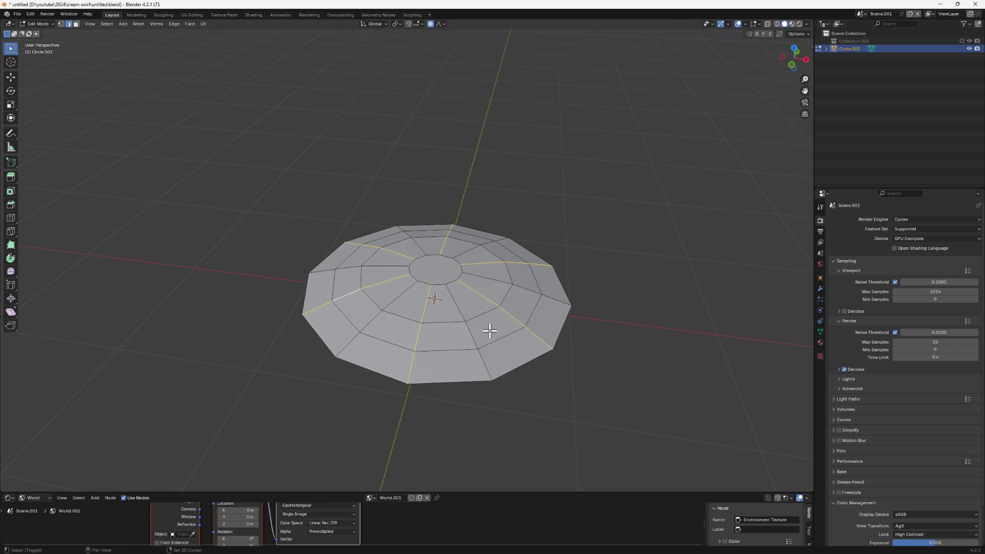
pyautogui.moveTo(462, 398); pyautogui.dragTo(325, 320, button='middle')
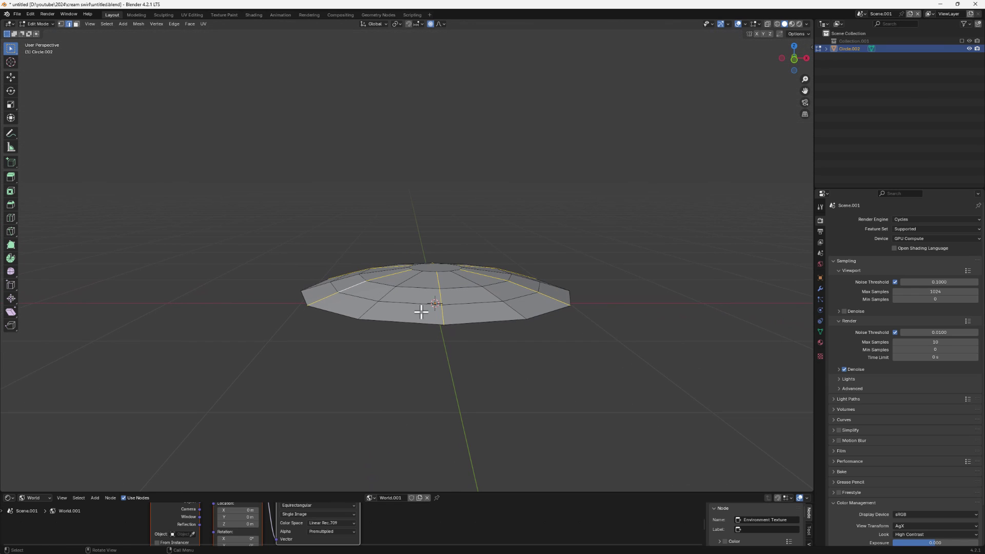
# With proportional editing off, lift the selected radial edges 0.12142 m along Z, then return to Object Mode
pyautogui.click(431, 24)
pyautogui.press('g')
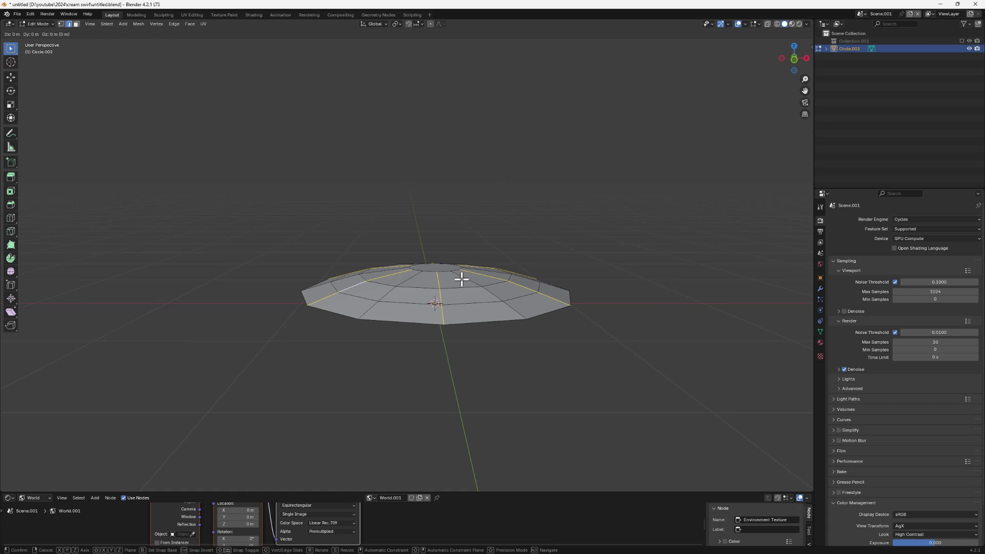
pyautogui.press('z')
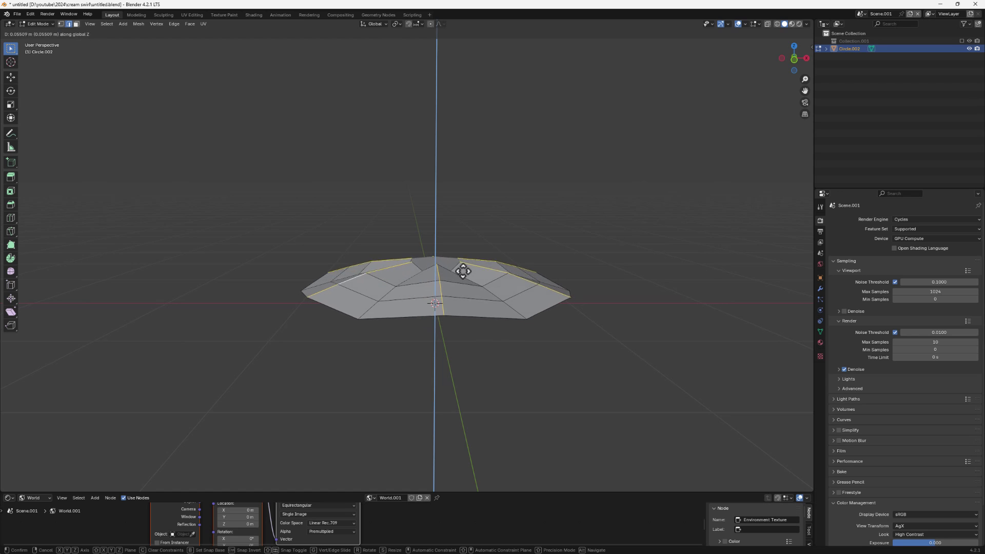
pyautogui.click(462, 262)
pyautogui.moveTo(461, 263); pyautogui.dragTo(441, 301, button='middle')
pyautogui.press('Tab')
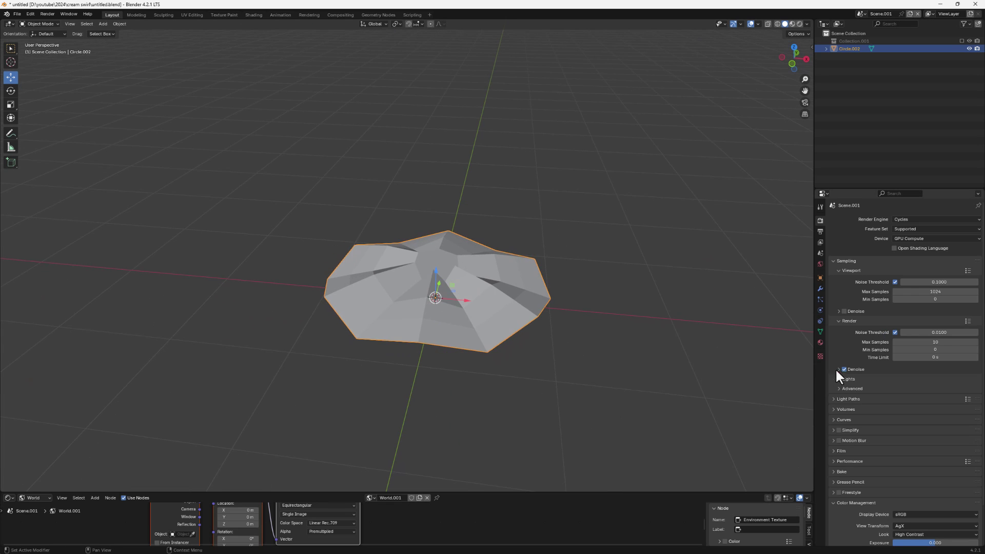
# Add a Subdivision Surface modifier to the ridged dome with viewport levels set to 2
pyautogui.click(820, 289)
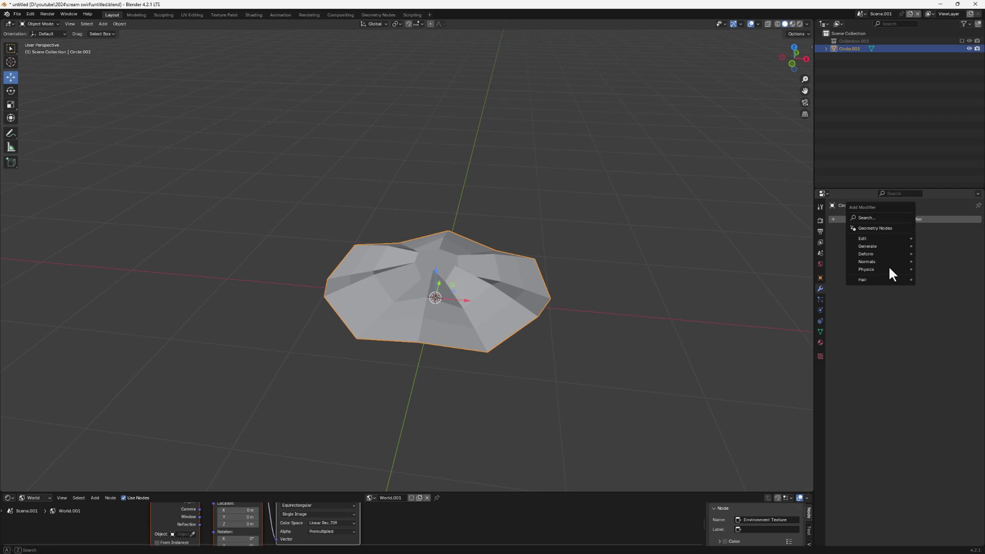
pyautogui.moveTo(891, 244)
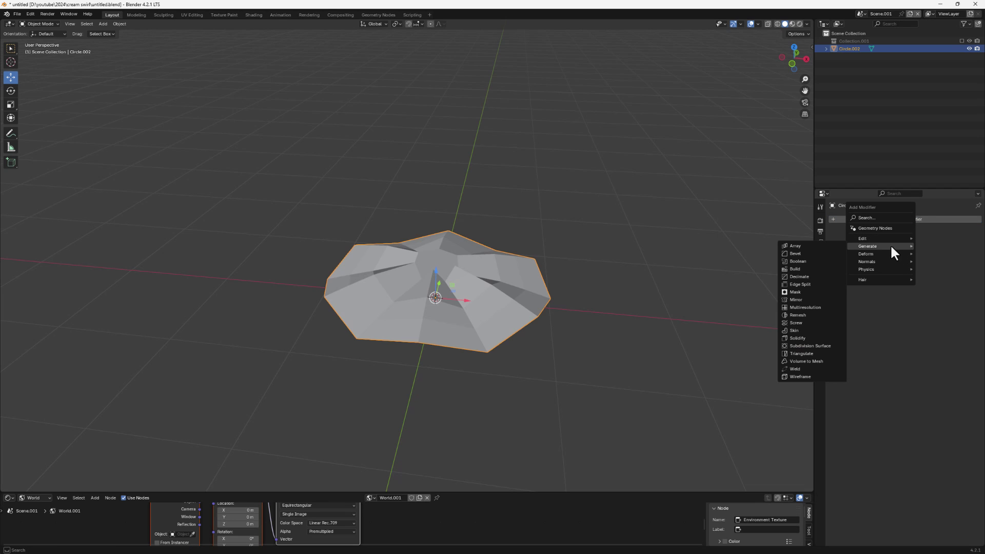
pyautogui.click(811, 344)
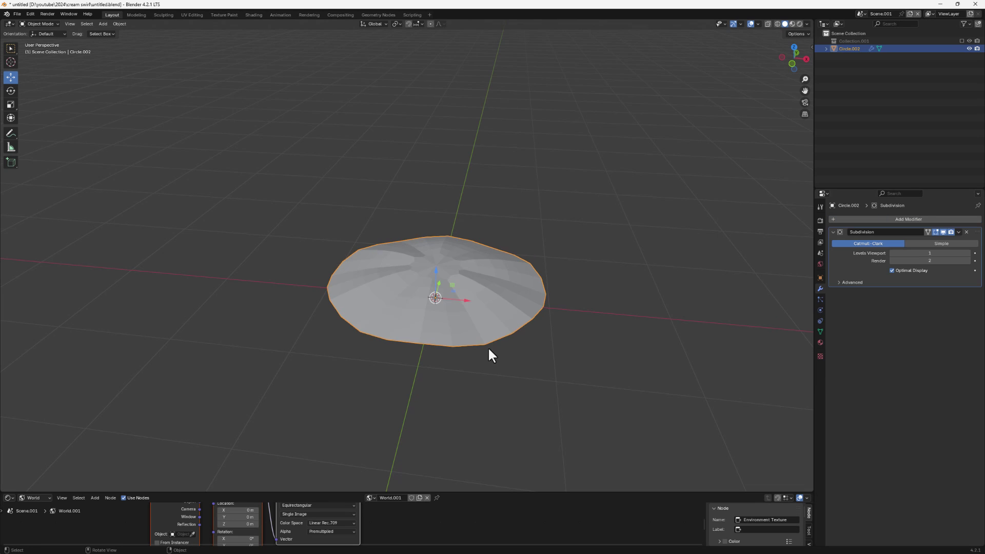
pyautogui.moveTo(488, 346); pyautogui.dragTo(527, 268, button='middle')
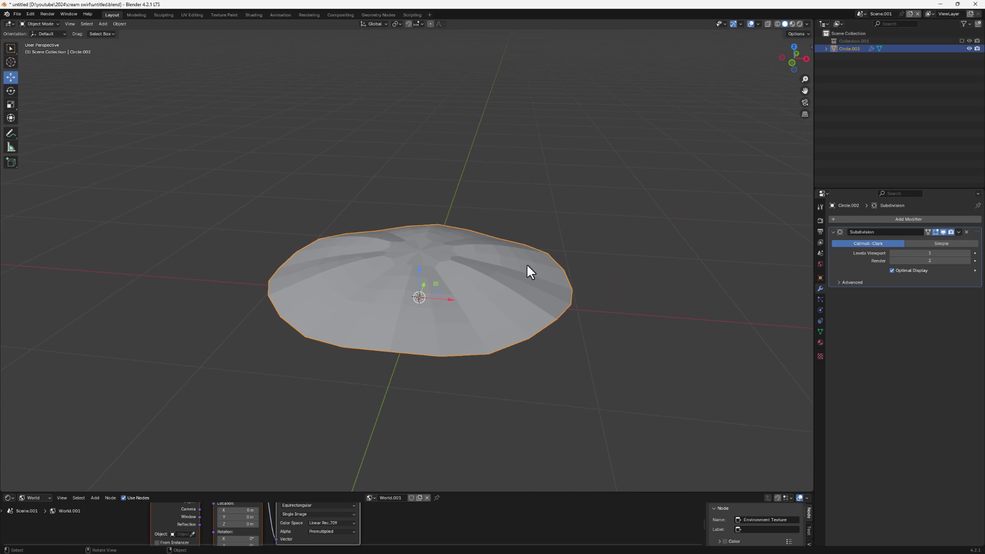
pyautogui.click(967, 253)
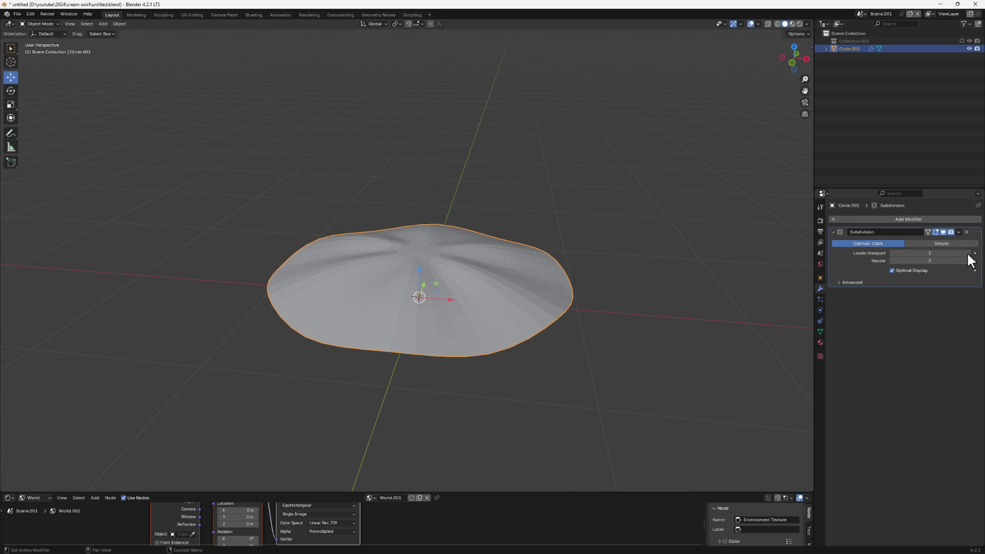
pyautogui.moveTo(451, 307)
pyautogui.mouseDown(button='middle')
pyautogui.moveTo(454, 362)
pyautogui.moveTo(439, 306)
pyautogui.mouseUp(button='middle')
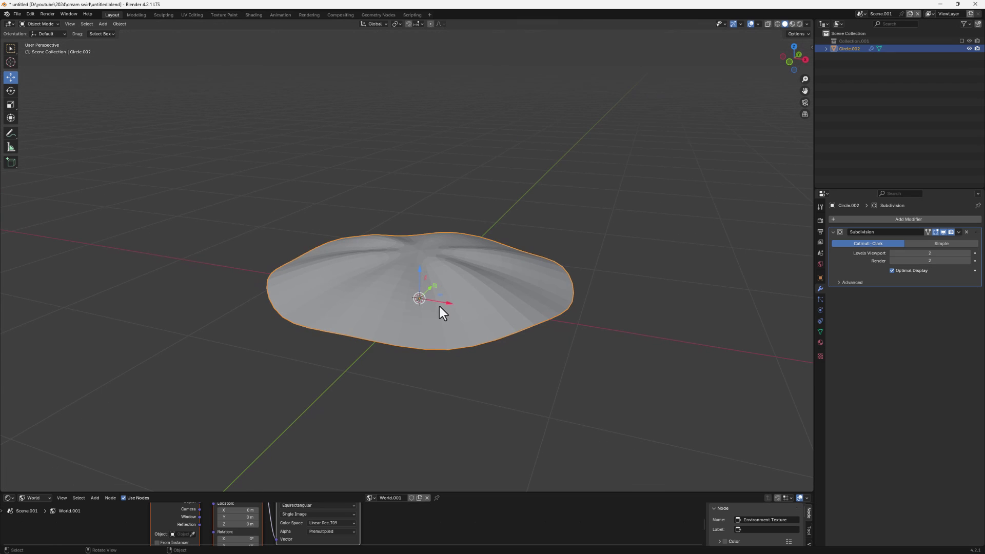
# Raise the ridge edges about 0.03 m higher along Z and return to Object Mode
pyautogui.press('Tab')
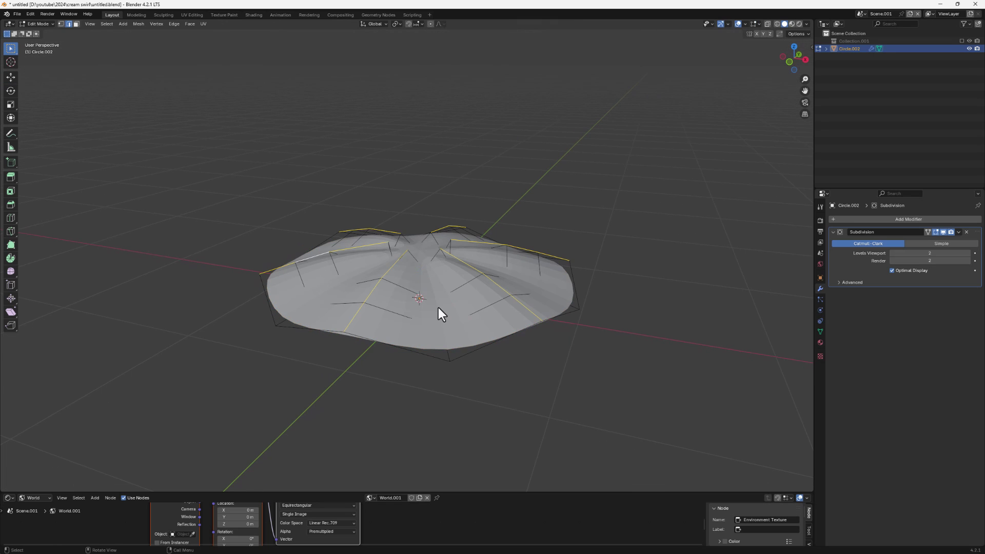
pyautogui.press('g')
pyautogui.press('z')
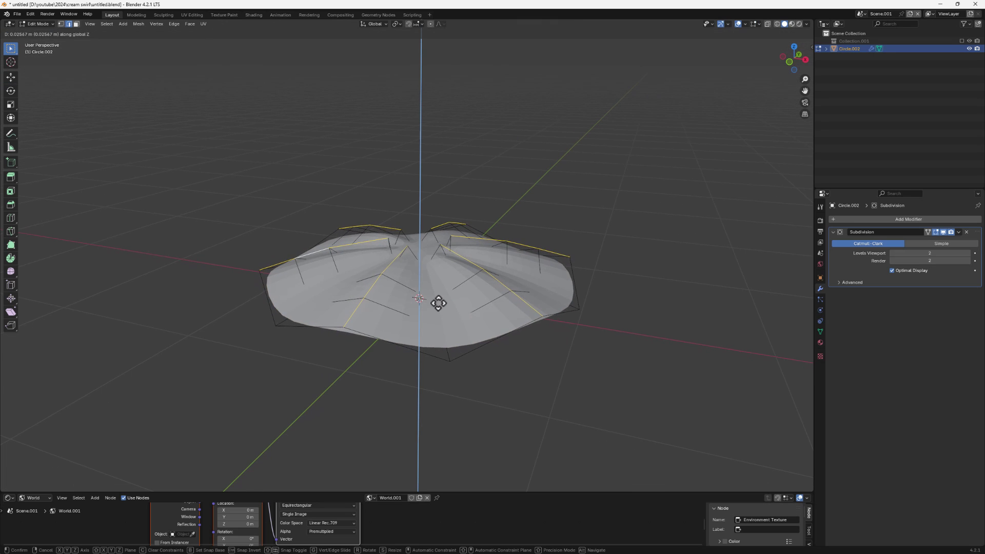
pyautogui.click(449, 278)
pyautogui.press('Tab')
pyautogui.moveTo(449, 279); pyautogui.dragTo(415, 291, button='middle')
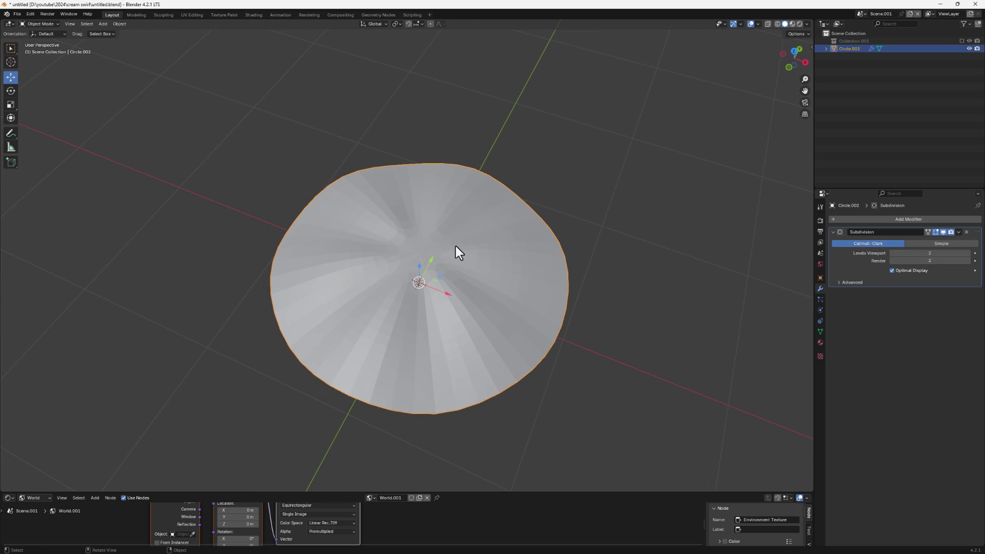
pyautogui.moveTo(393, 236)
pyautogui.mouseDown(button='middle')
pyautogui.moveTo(424, 227)
pyautogui.moveTo(405, 207)
pyautogui.moveTo(388, 227)
pyautogui.mouseUp(button='middle')
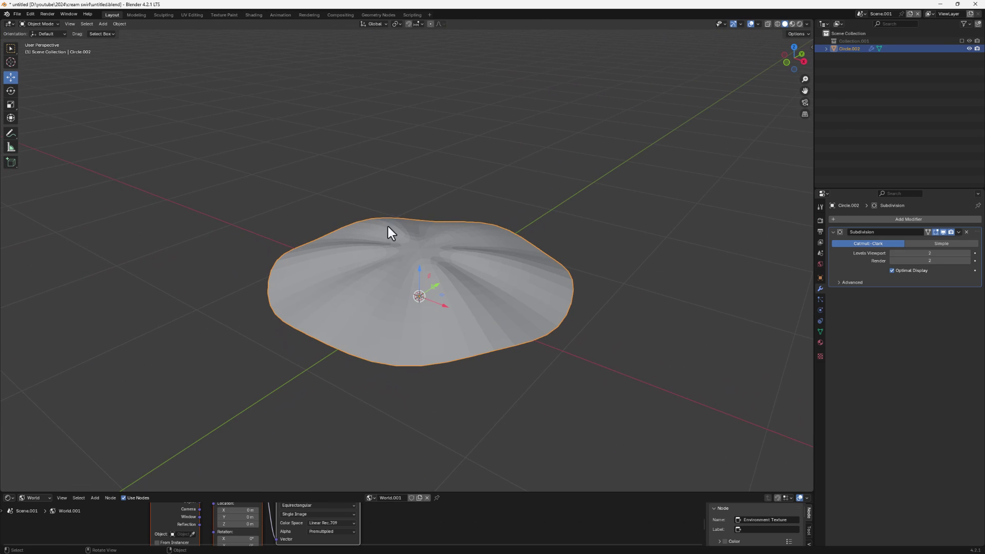
pyautogui.rightClick(414, 251)
# Apply Shade Smooth to the subdivided ridged dome, then re-enter Edit Mode on its mesh
pyautogui.click(367, 248)
pyautogui.moveTo(374, 255); pyautogui.dragTo(438, 254, button='middle')
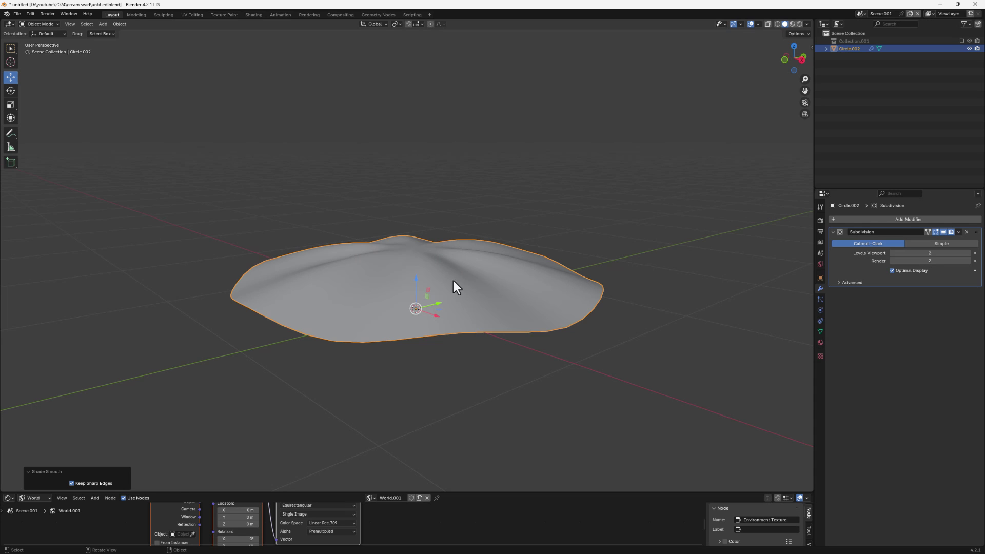
pyautogui.moveTo(429, 258); pyautogui.dragTo(432, 283, button='middle')
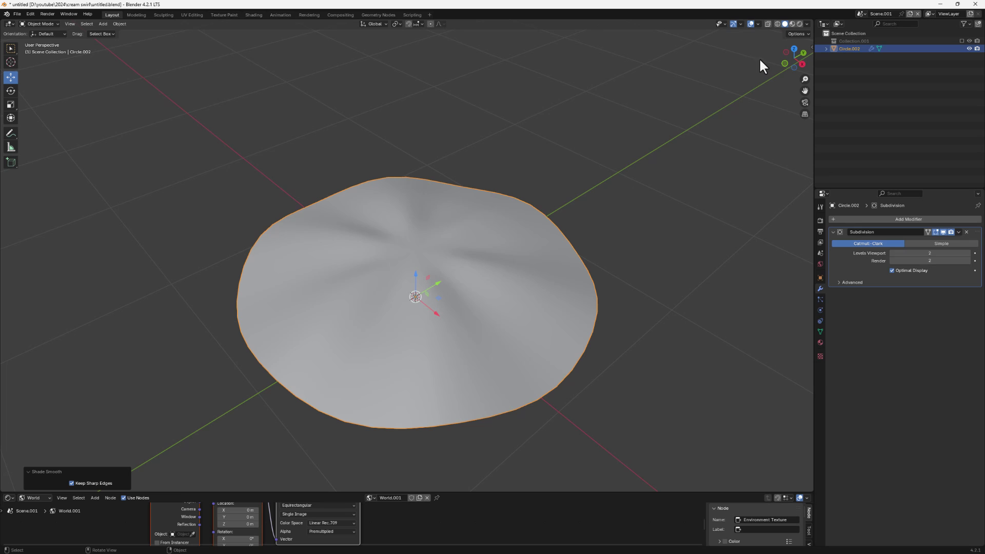
pyautogui.press('Tab')
pyautogui.scroll(-3, 442, 268)
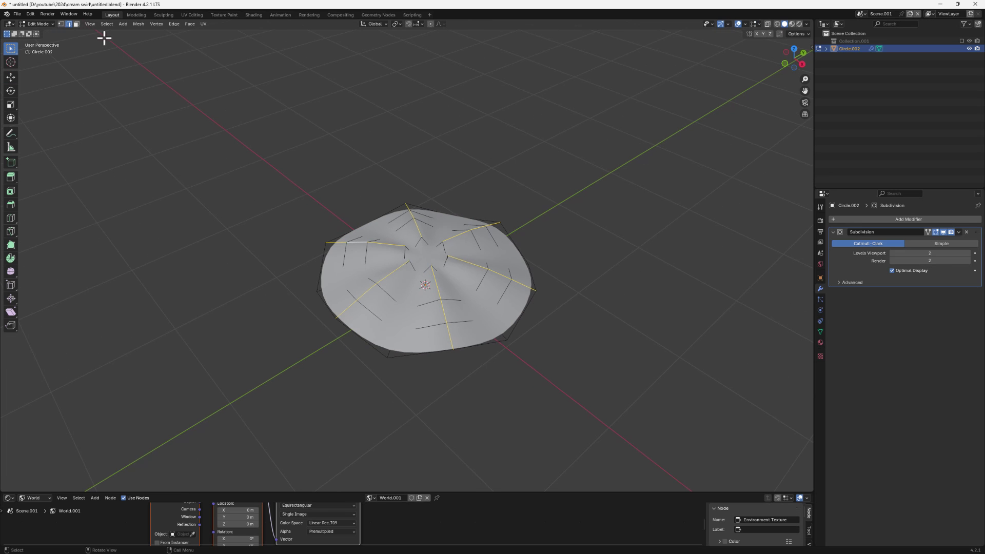
# Select the disc's centre face in face mode and switch to top view
pyautogui.click(77, 24)
pyautogui.click(424, 258)
pyautogui.moveTo(428, 252); pyautogui.dragTo(433, 242, button='middle')
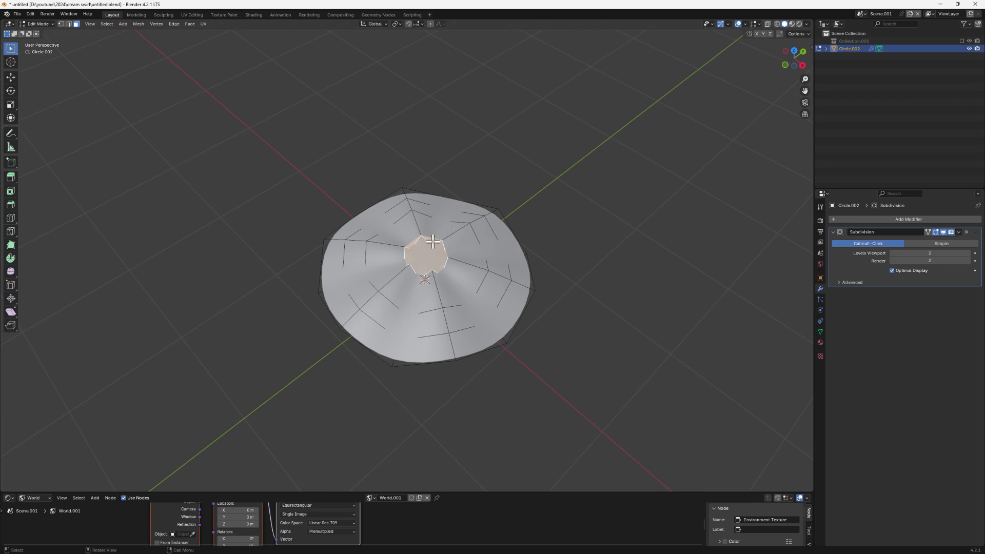
pyautogui.click(794, 51)
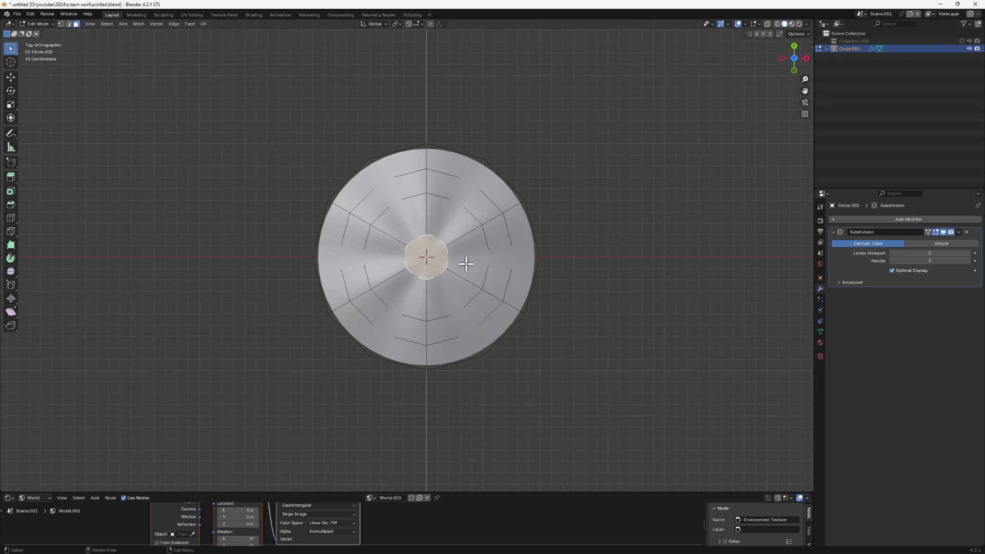
# With proportional editing on, rotate the centre about −173° into a spiral swirl, then return to Object Mode
pyautogui.click(431, 24)
pyautogui.press('r')
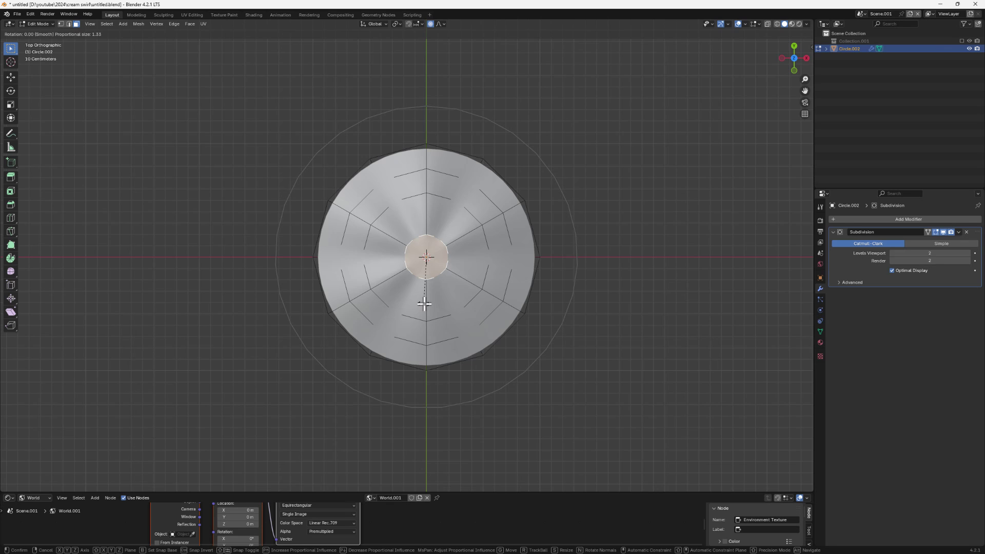
pyautogui.moveTo(448, 275)
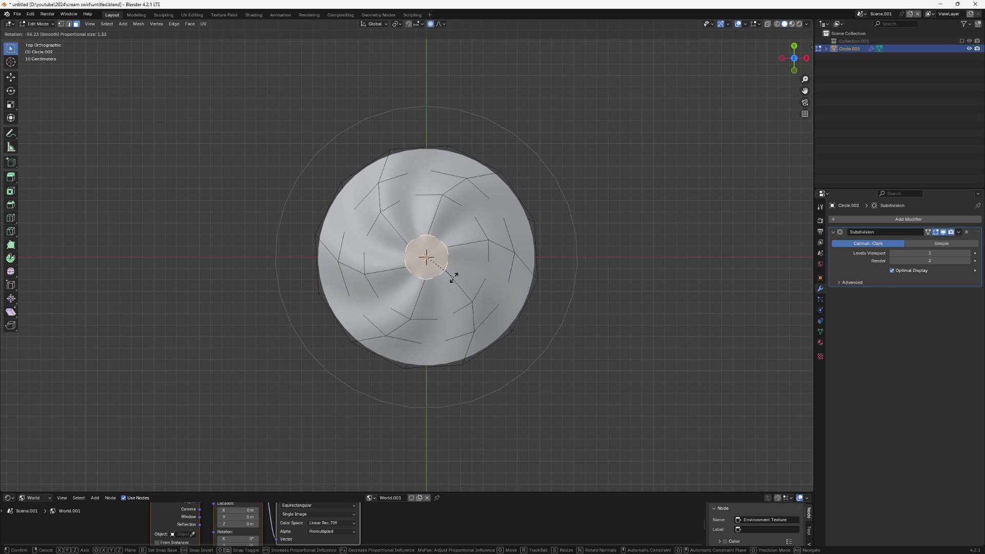
pyautogui.moveTo(467, 257)
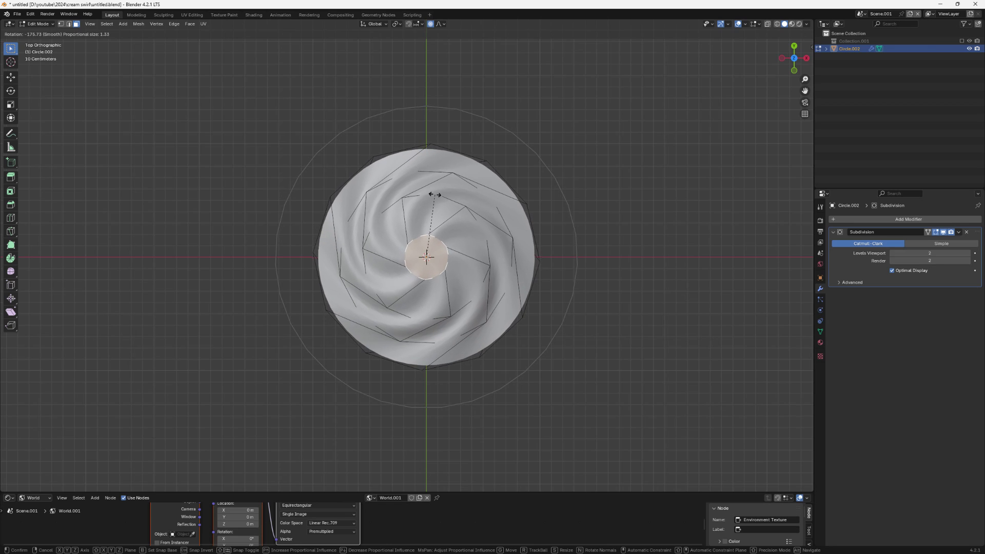
pyautogui.click(438, 195)
pyautogui.moveTo(438, 196); pyautogui.dragTo(432, 297, button='middle')
pyautogui.press('Tab')
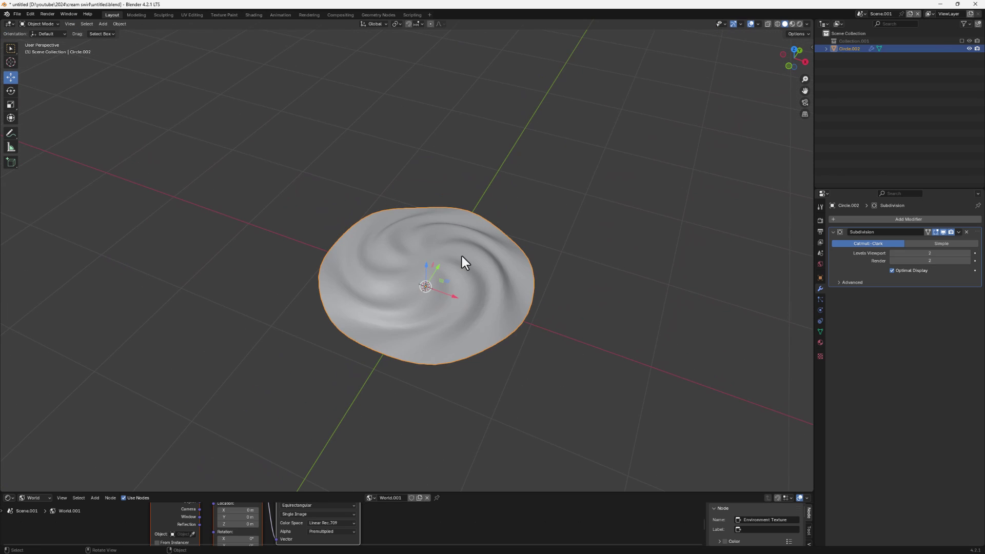
pyautogui.scroll(2, 405, 238)
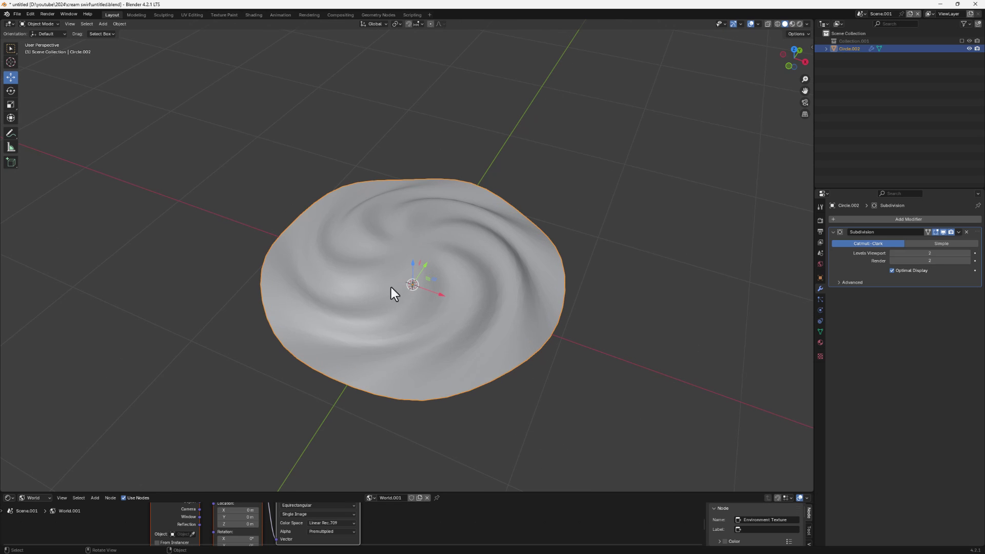
pyautogui.moveTo(391, 288); pyautogui.dragTo(418, 267, button='middle')
# Back in Edit Mode, inset the disc's centre faces by about 0.093 m
pyautogui.press('Tab')
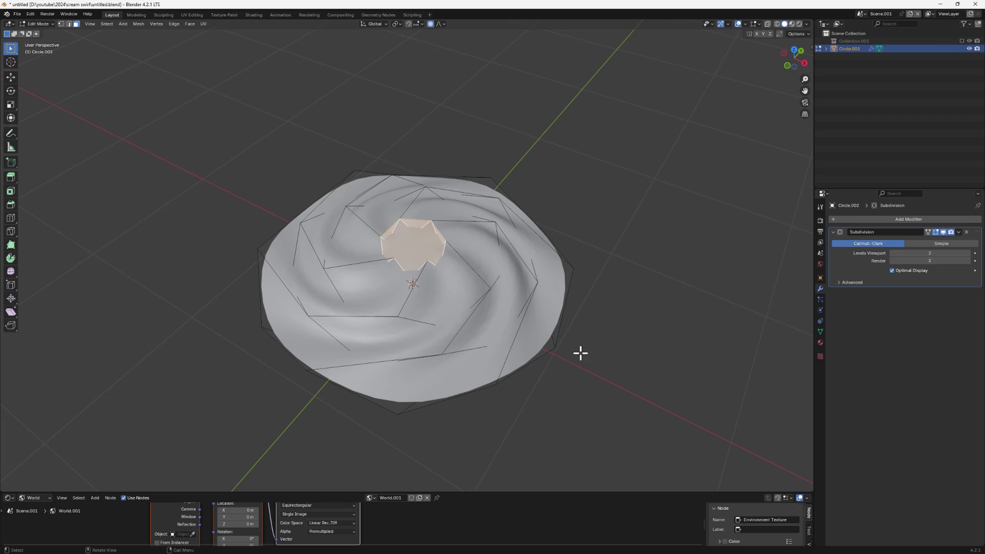
pyautogui.press('i')
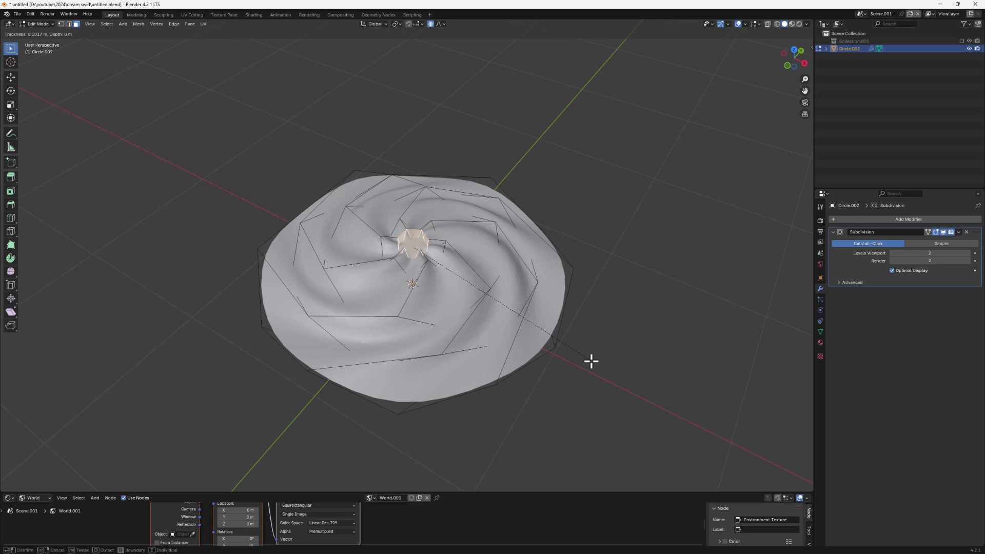
pyautogui.click(589, 363)
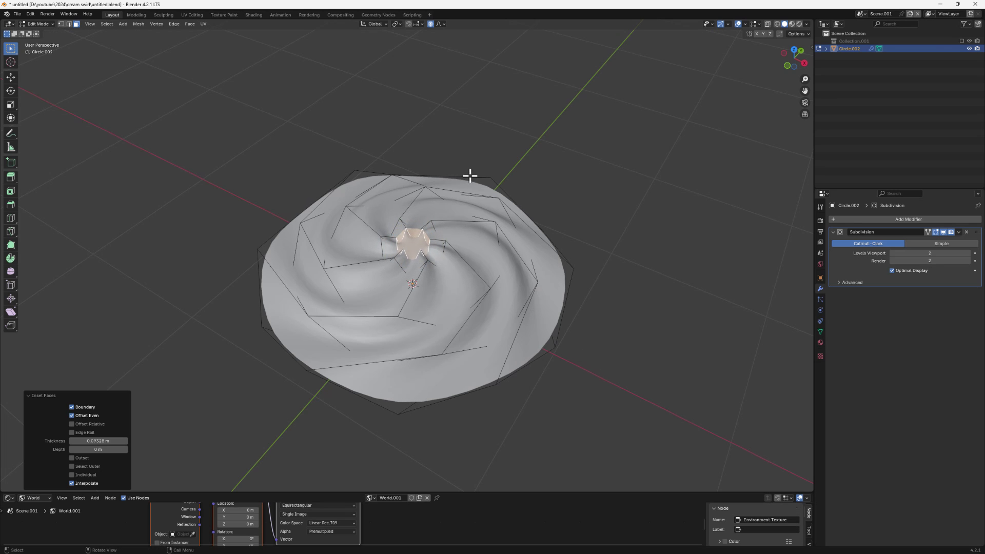
# With Proportional Editing off, raise the inset centre about 0.249 m along Z
pyautogui.click(430, 24)
pyautogui.moveTo(409, 167); pyautogui.dragTo(409, 170, button='middle')
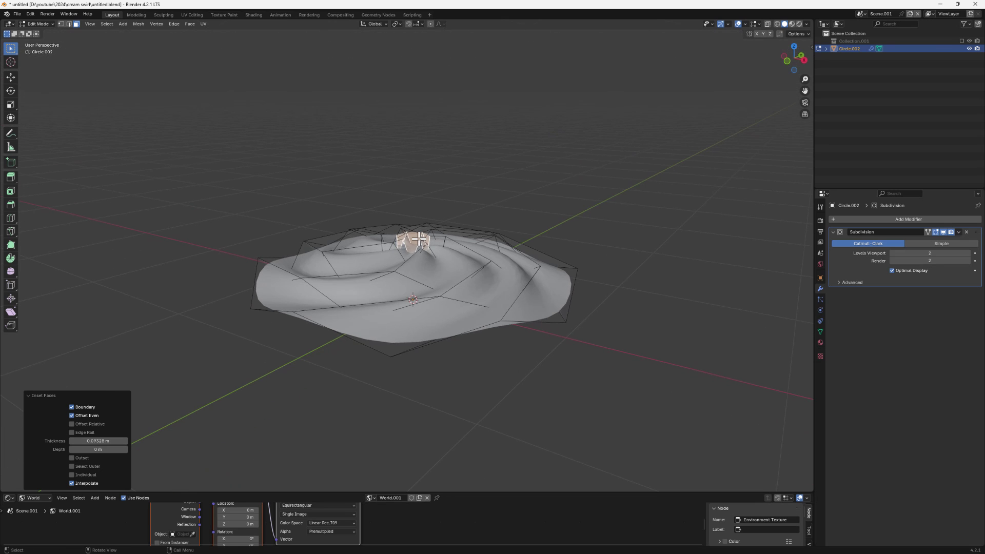
pyautogui.press('g')
pyautogui.press('z')
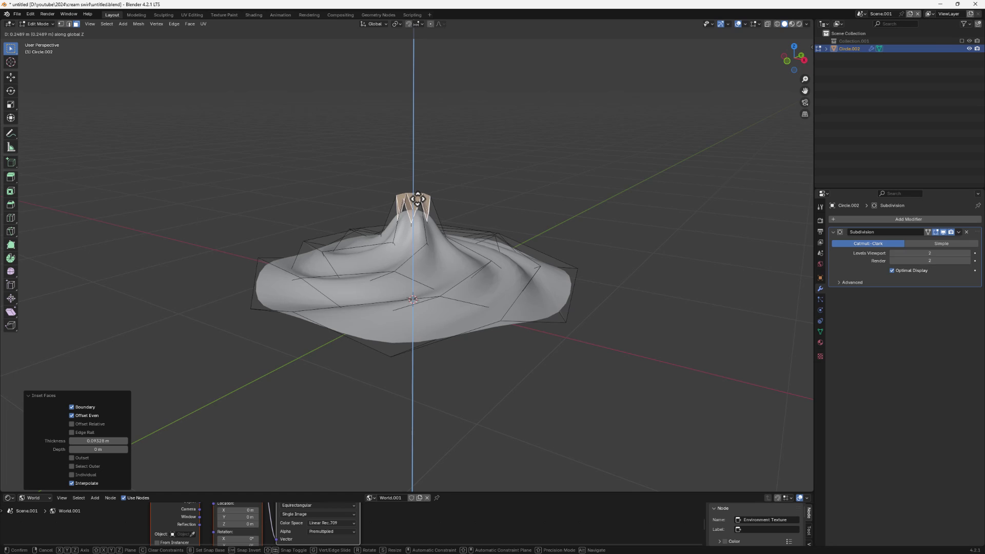
pyautogui.click(418, 199)
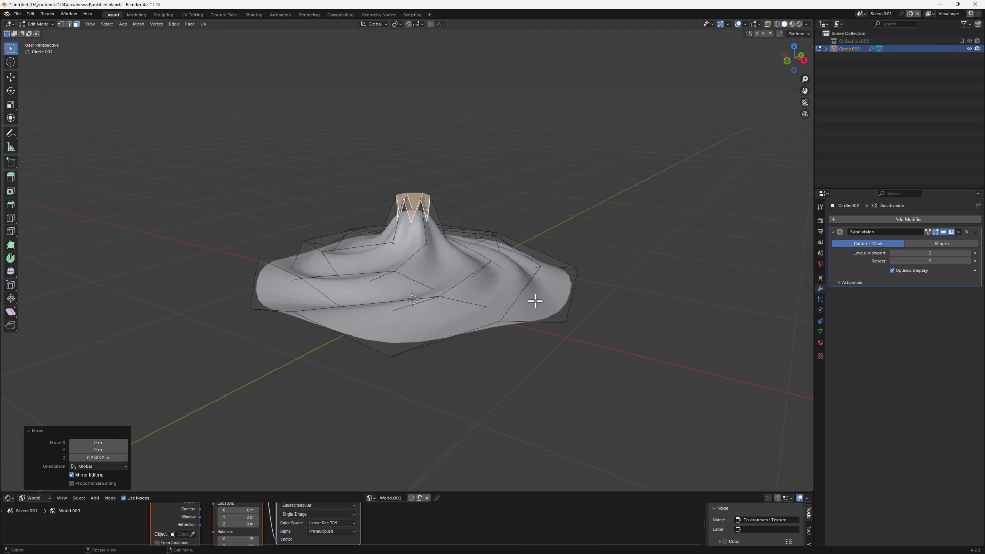
pyautogui.moveTo(435, 215); pyautogui.dragTo(442, 233, button='middle')
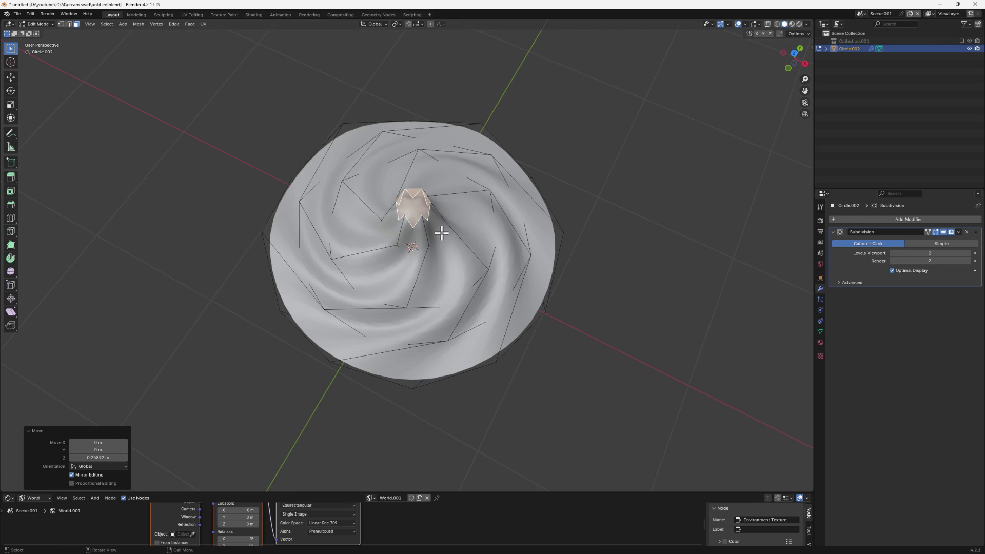
# Poke the centre faces into a single point and select that centre vertex
pyautogui.click(189, 24)
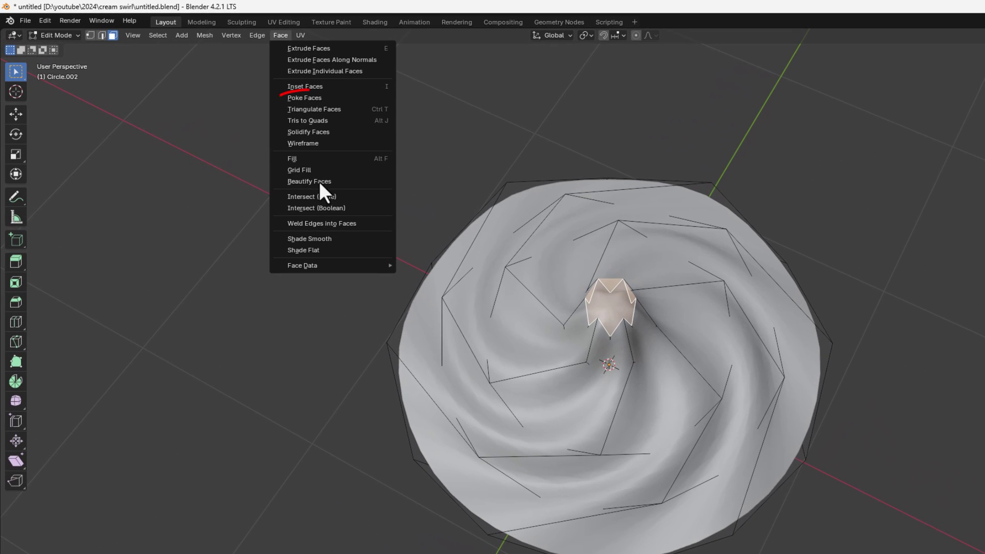
pyautogui.click(325, 96)
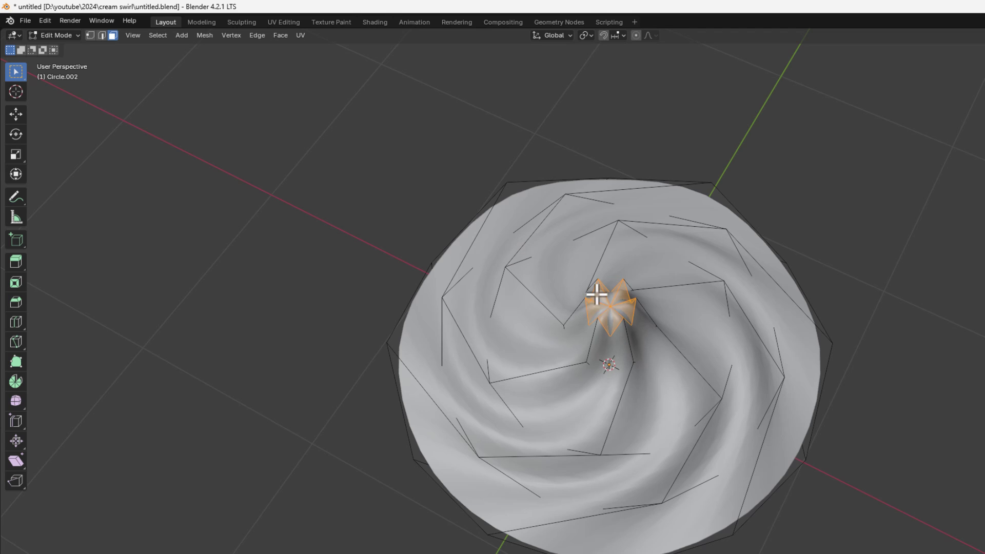
pyautogui.scroll(2, 610, 308)
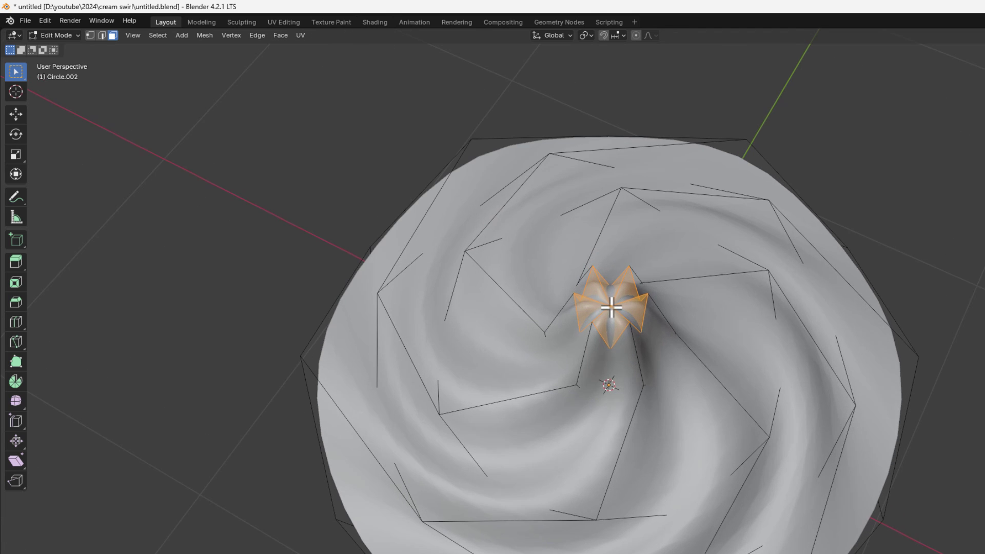
pyautogui.click(94, 37)
pyautogui.click(616, 309)
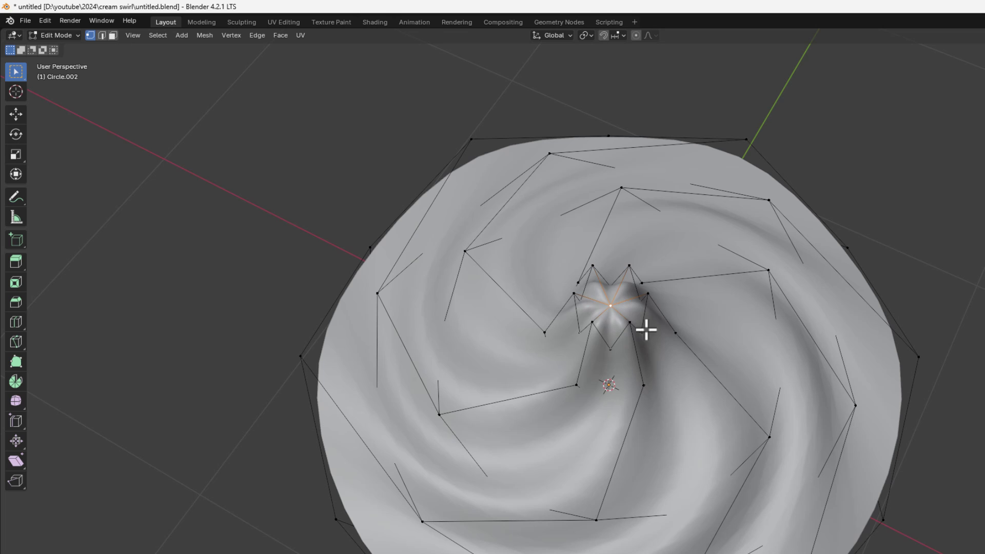
# Pull the centre vertex straight up along Z into a tall peak
pyautogui.moveTo(644, 354); pyautogui.dragTo(645, 317, button='middle')
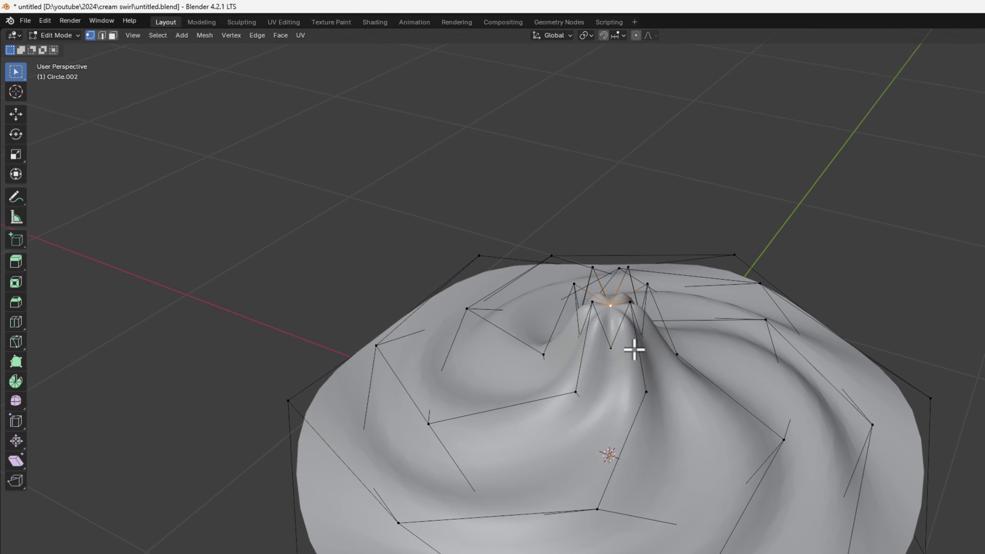
pyautogui.press('g')
pyautogui.press('z')
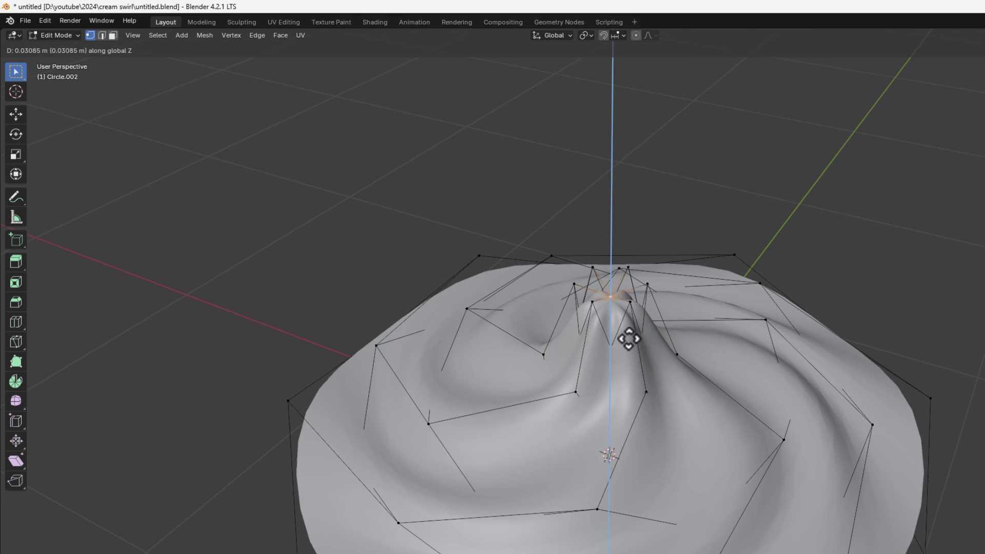
pyautogui.moveTo(623, 232)
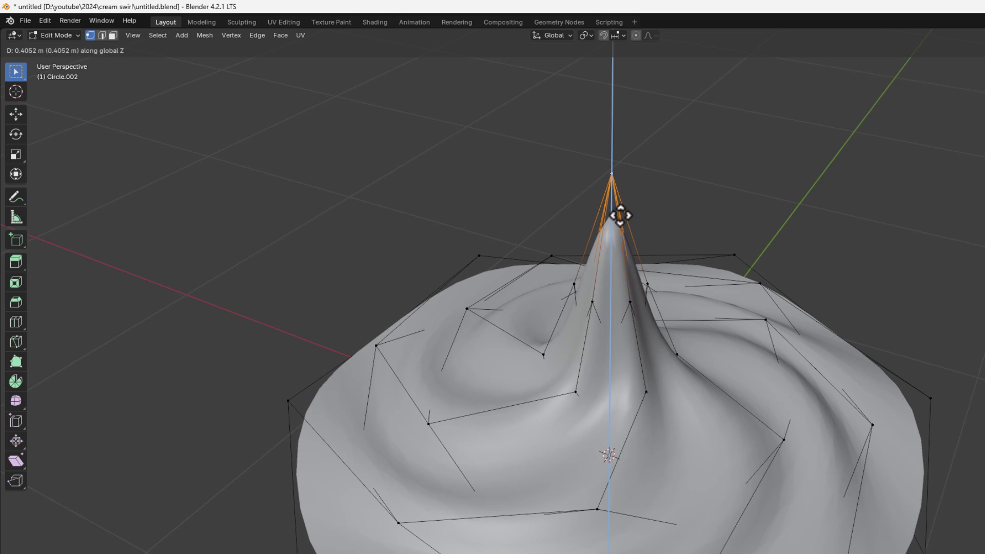
pyautogui.click(622, 214)
pyautogui.scroll(-2, 703, 244)
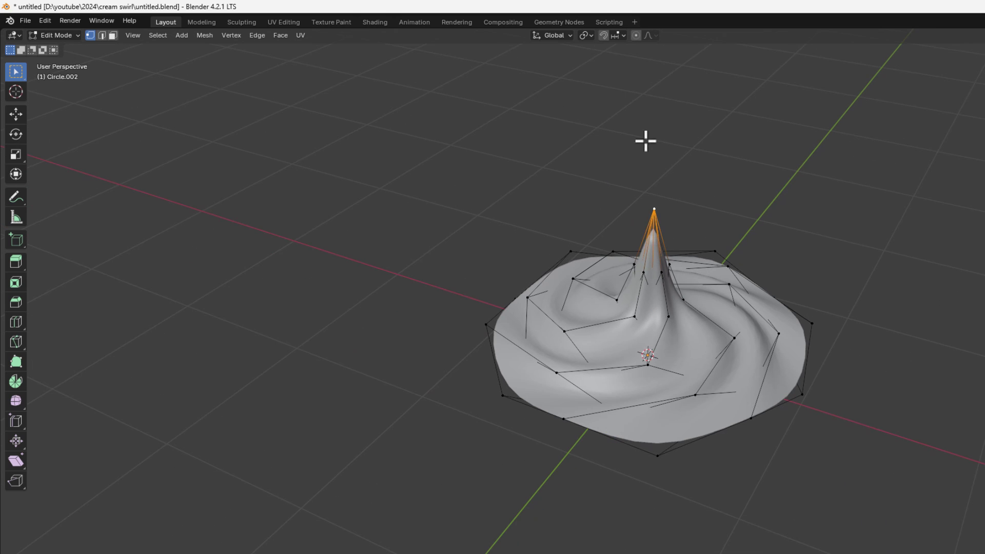
# Turn Proportional Editing back on and bend the peak tip sideways with soft falloff
pyautogui.click(636, 36)
pyautogui.moveTo(703, 231); pyautogui.dragTo(624, 291, button='middle')
pyautogui.press('g')
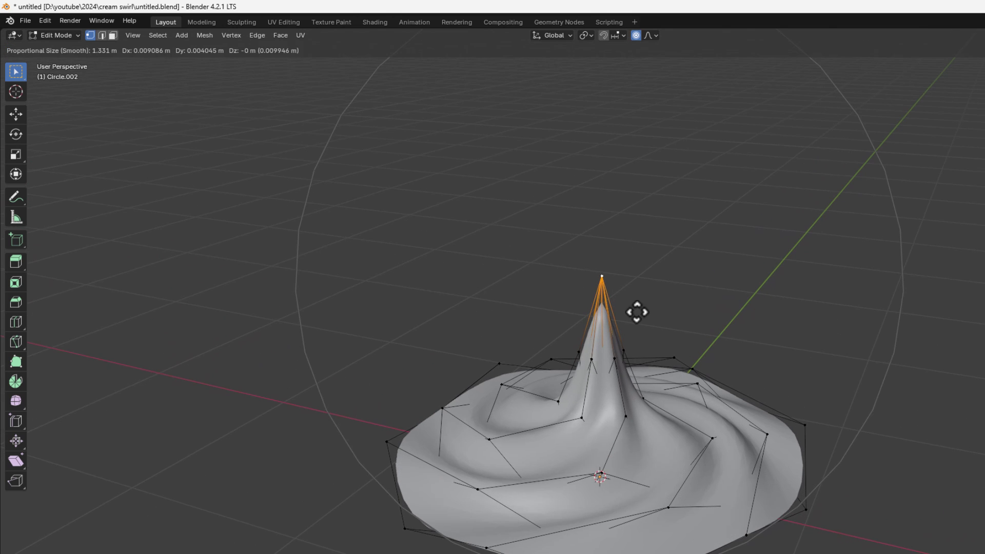
pyautogui.scroll(3, 636, 313)
pyautogui.scroll(5, 638, 318)
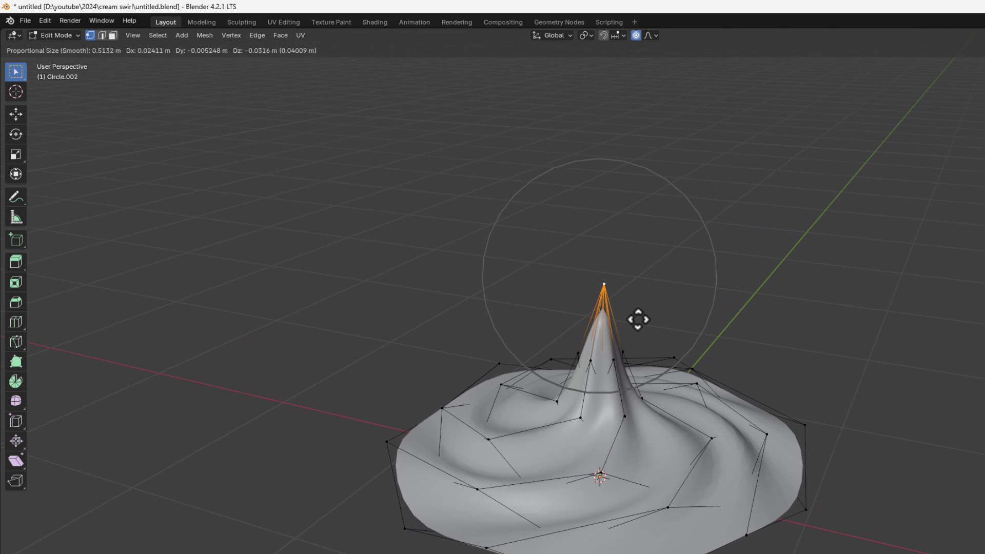
pyautogui.click(699, 336)
pyautogui.moveTo(774, 468); pyautogui.dragTo(759, 521, button='middle')
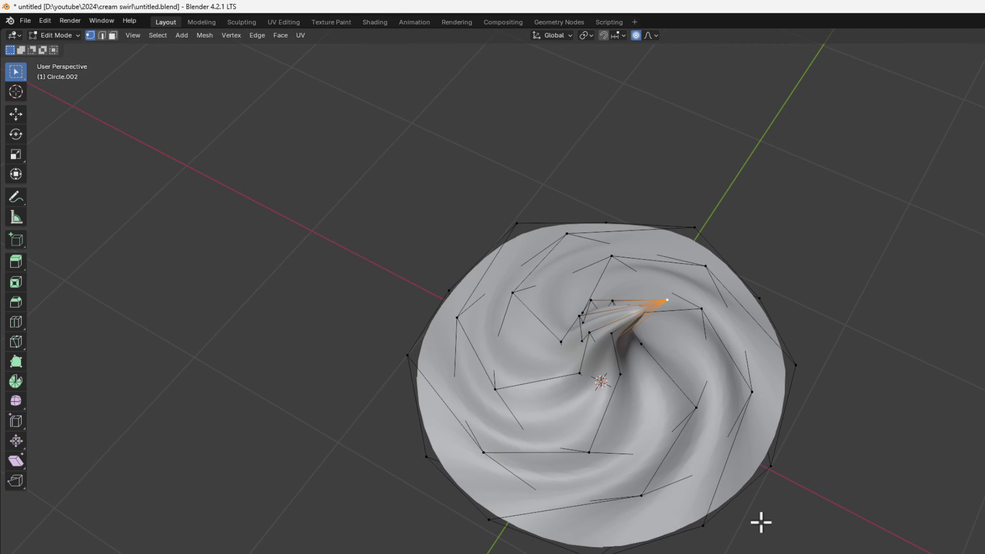
# Check the peak in Object Mode, then curl the tip downward with a wider falloff
pyautogui.press('Tab')
pyautogui.moveTo(825, 530); pyautogui.dragTo(685, 364, button='middle')
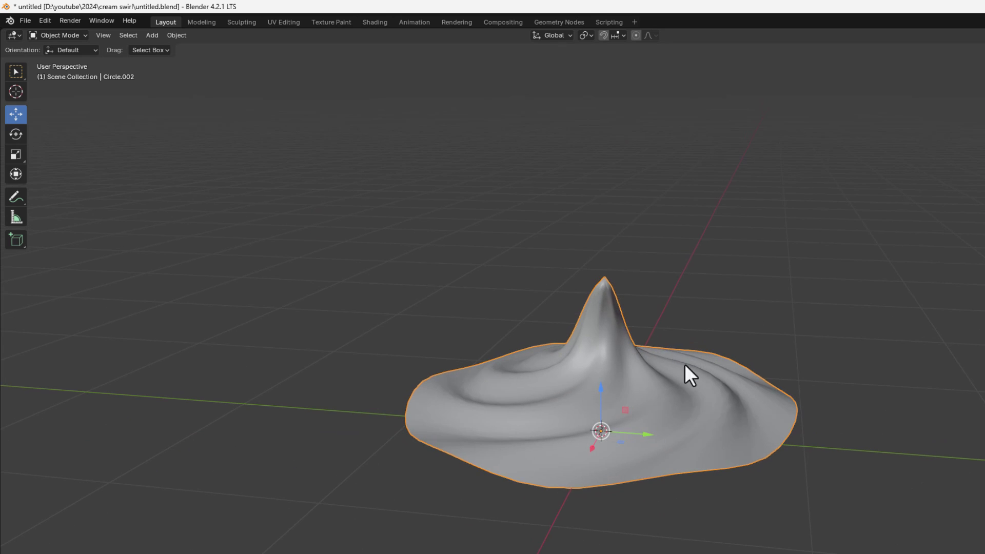
pyautogui.press('Tab')
pyautogui.press('g')
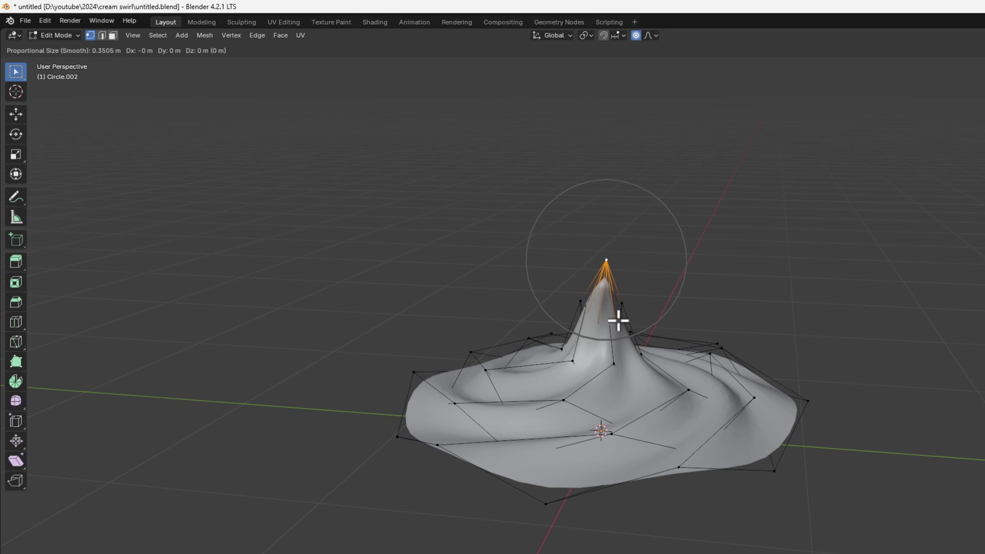
pyautogui.scroll(-4, 617, 320)
pyautogui.scroll(-4, 618, 321)
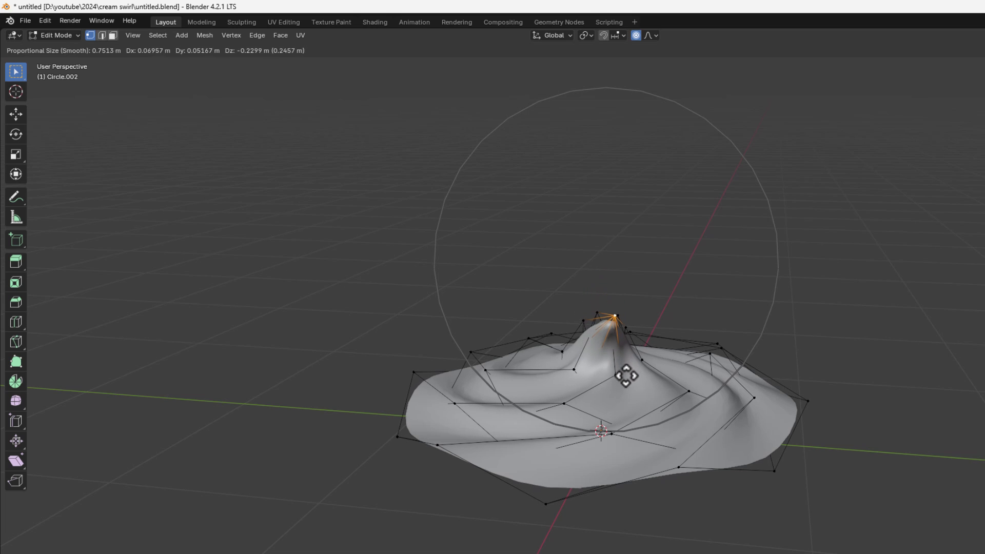
pyautogui.click(638, 391)
# Inspect the curled peak from the side and above, then re-enter Edit Mode
pyautogui.press('Tab')
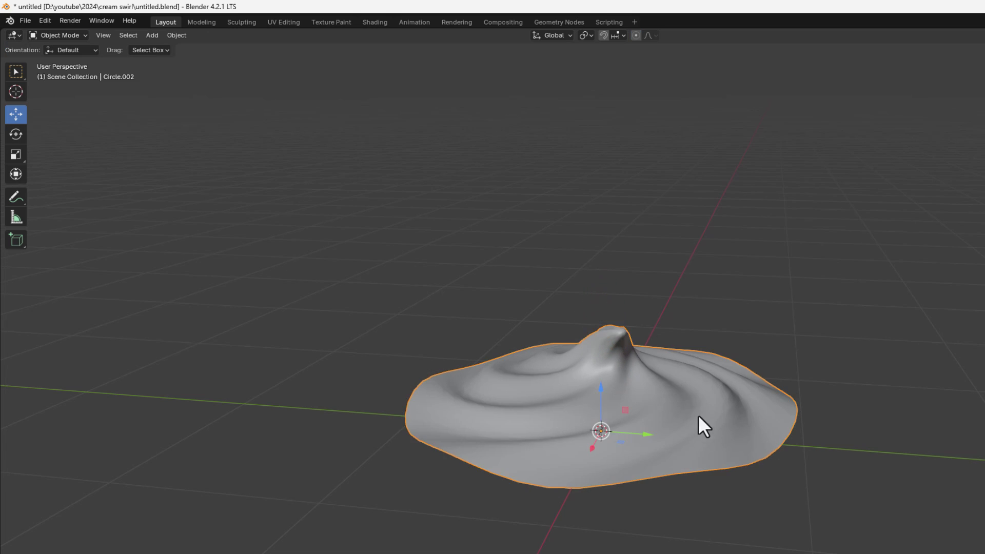
pyautogui.moveTo(699, 425); pyautogui.dragTo(857, 466, button='middle')
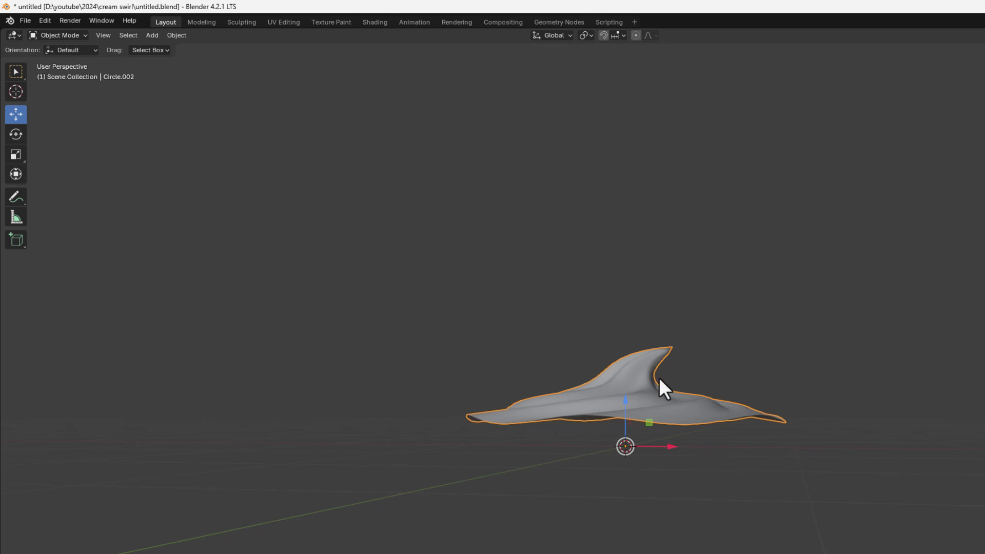
pyautogui.moveTo(660, 379); pyautogui.dragTo(680, 530, button='middle')
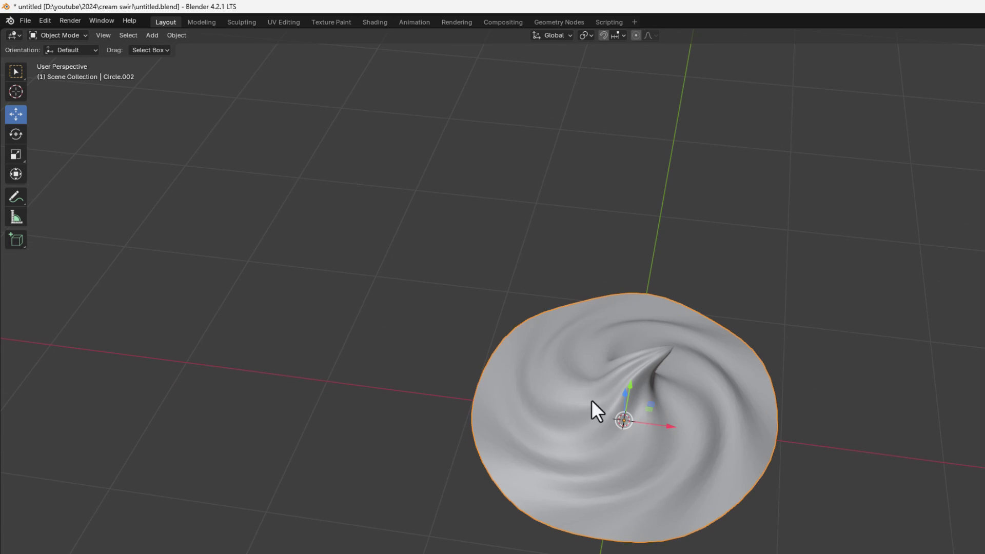
pyautogui.press('Tab')
pyautogui.moveTo(644, 473); pyautogui.dragTo(626, 446, button='middle')
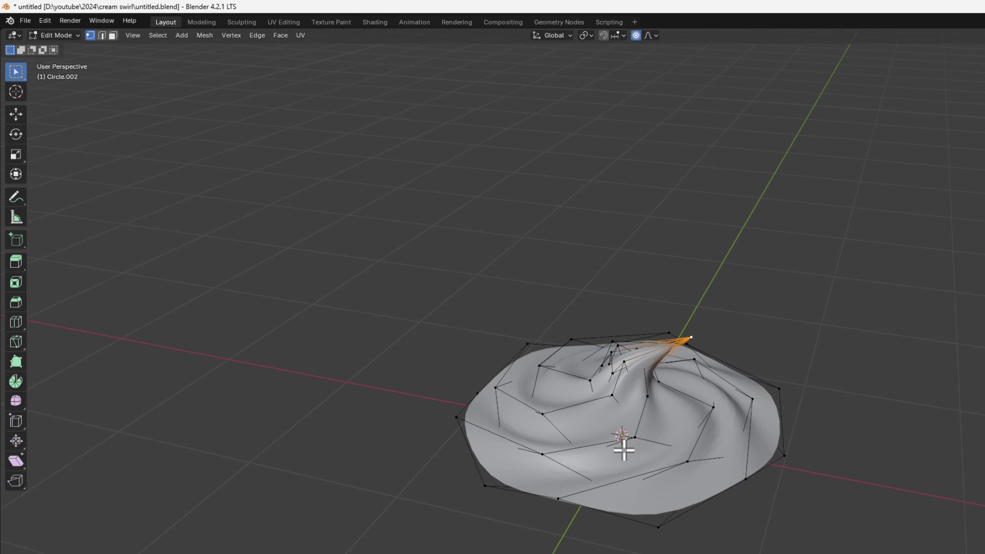
# In Edge select mode, select the disc's outer boundary edge loop
pyautogui.click(103, 36)
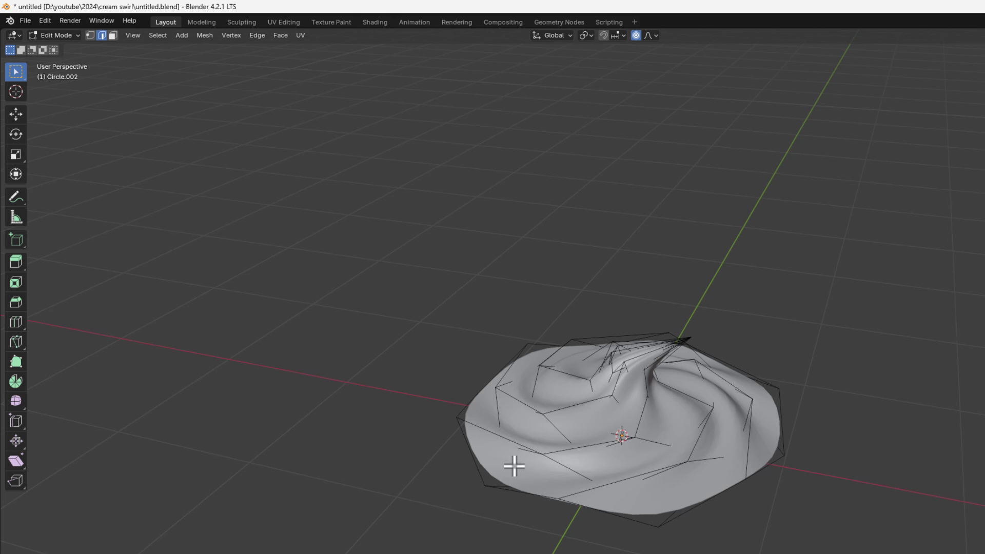
pyautogui.keyDown('alt'); pyautogui.click(519, 494); pyautogui.keyUp('alt')
pyautogui.moveTo(605, 523); pyautogui.dragTo(587, 486, button='middle')
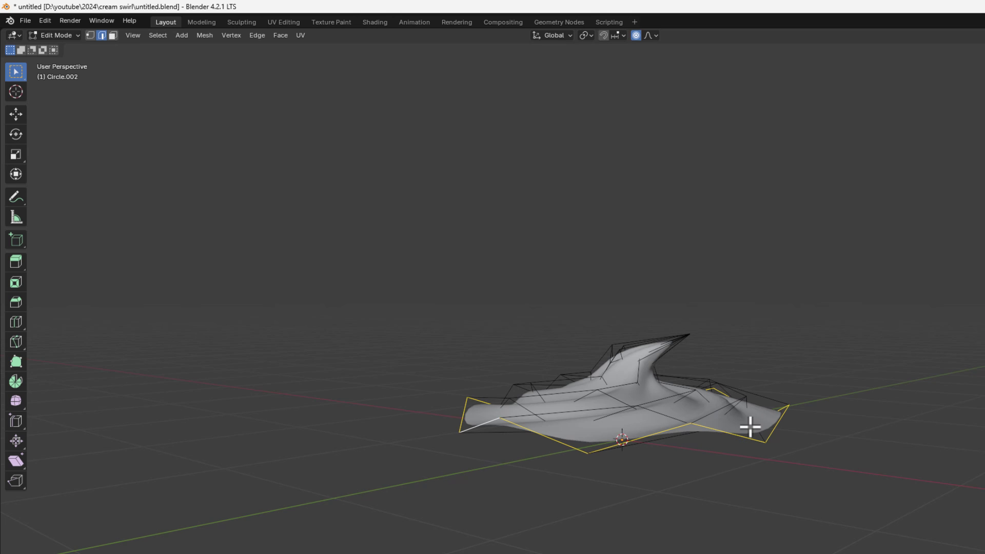
pyautogui.moveTo(589, 486)
pyautogui.mouseDown(button='middle')
pyautogui.moveTo(591, 504)
pyautogui.moveTo(571, 489)
pyautogui.mouseUp(button='middle')
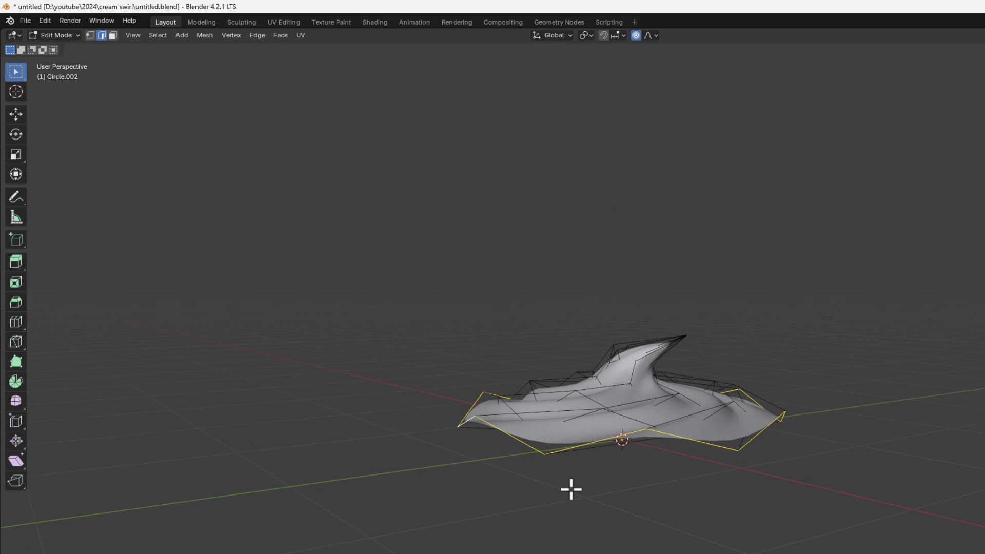
pyautogui.press('s')
pyautogui.press('z')
pyautogui.rightClick(682, 503)
# Scale the rim loop to 0 along Z to level it, then return to Object Mode
pyautogui.press('s')
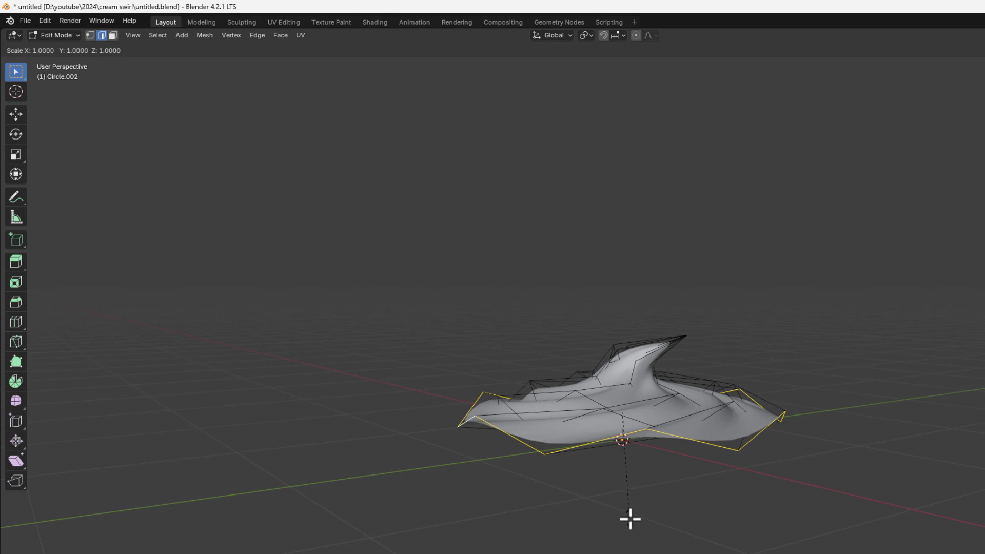
pyautogui.press('z')
pyautogui.press('0')
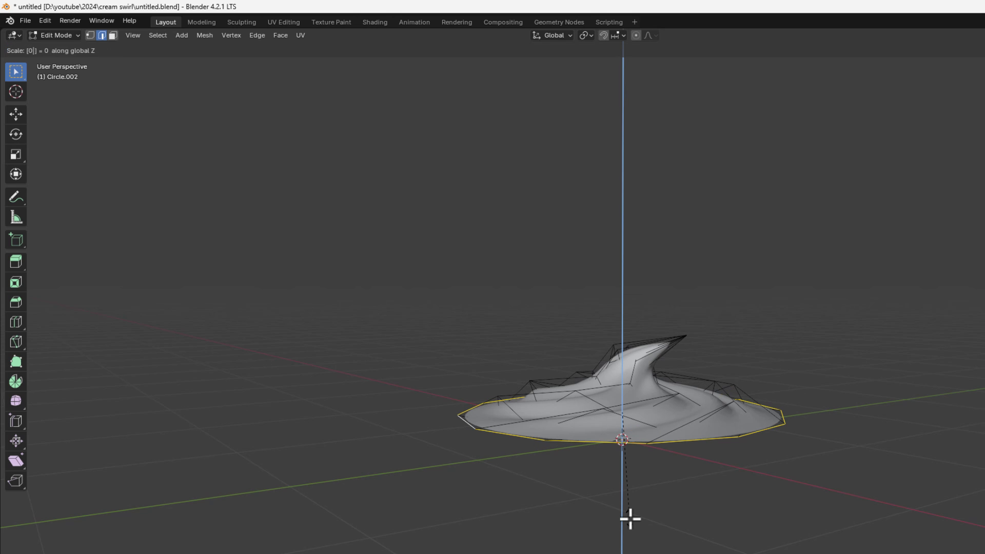
pyautogui.click(630, 519)
pyautogui.moveTo(577, 417)
pyautogui.mouseDown(button='middle')
pyautogui.moveTo(576, 462)
pyautogui.moveTo(576, 417)
pyautogui.mouseUp(button='middle')
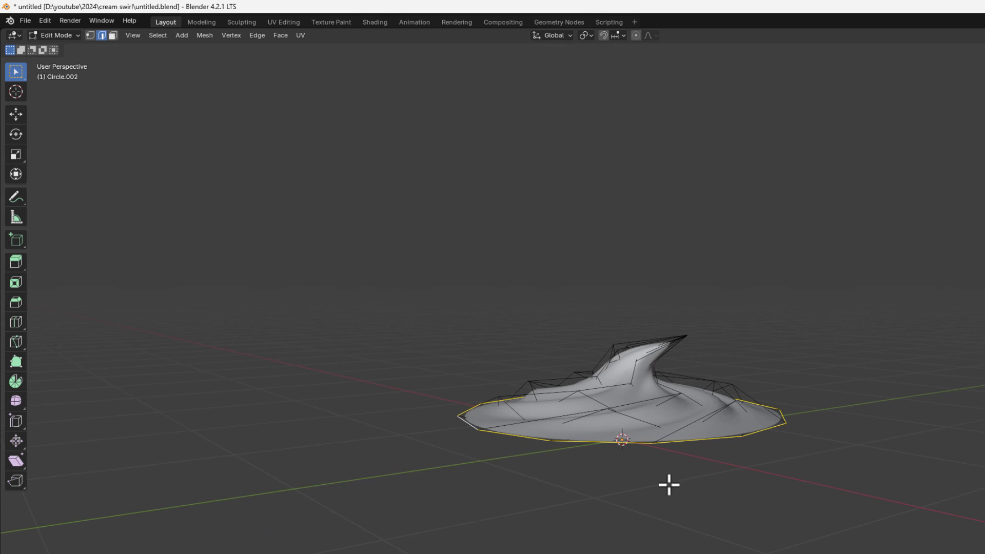
pyautogui.press('Tab')
pyautogui.moveTo(648, 479); pyautogui.dragTo(723, 482, button='middle')
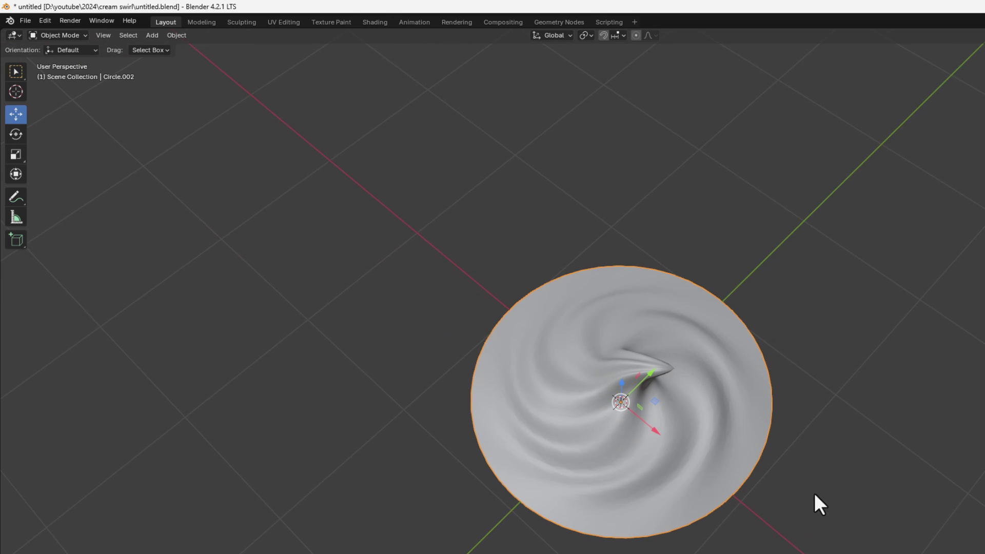
# Split off a new editor area below the 3D viewport
pyautogui.moveTo(814, 494); pyautogui.dragTo(783, 391, button='middle')
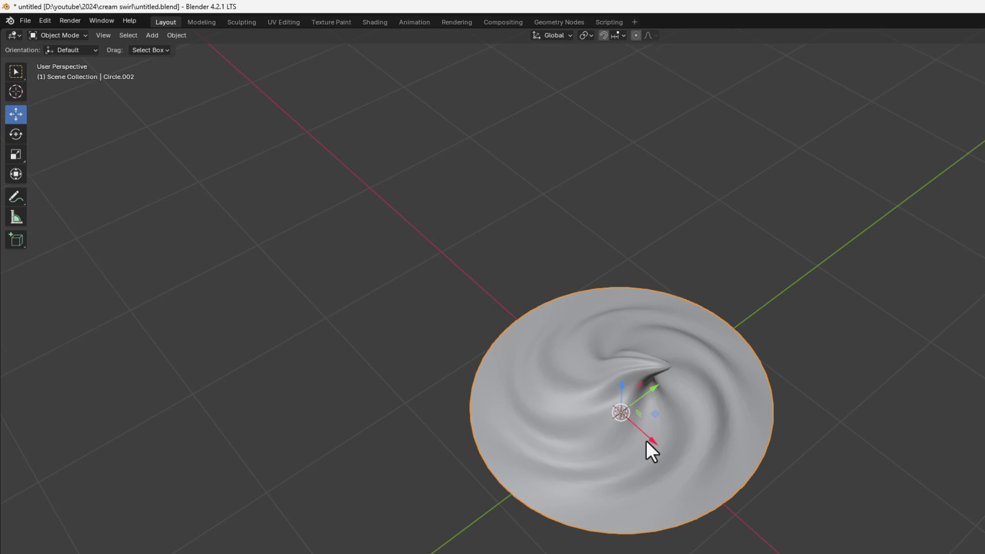
pyautogui.moveTo(646, 440); pyautogui.dragTo(648, 369, button='middle')
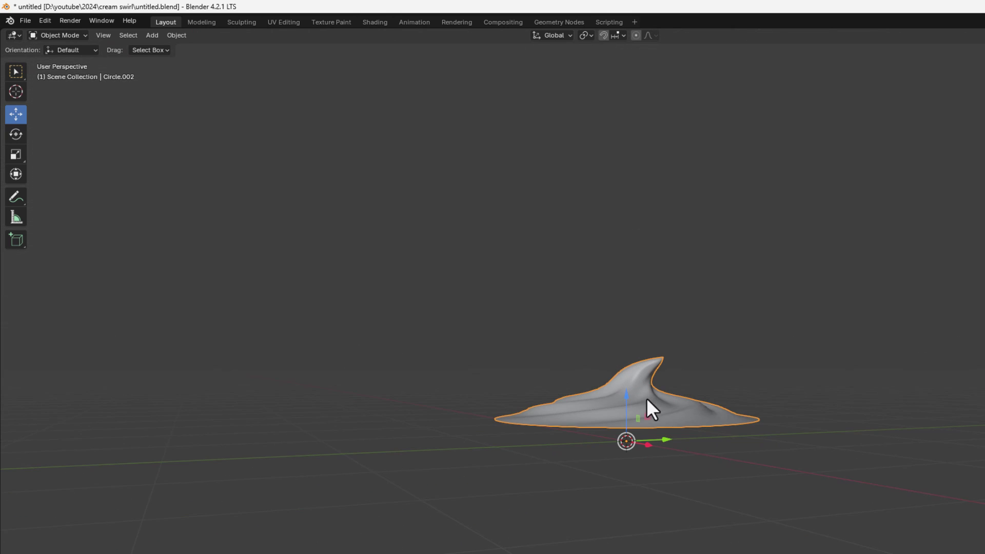
pyautogui.moveTo(472, 552); pyautogui.dragTo(472, 501)
# Reselect the swirl and switch the Shader Editor from World to Object shaders
pyautogui.click(866, 331)
pyautogui.click(688, 314)
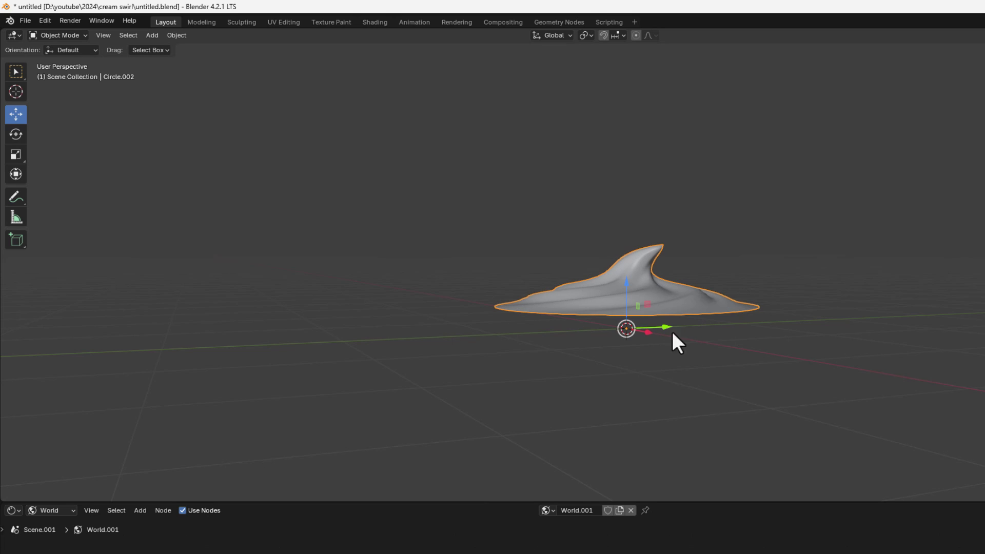
pyautogui.click(74, 511)
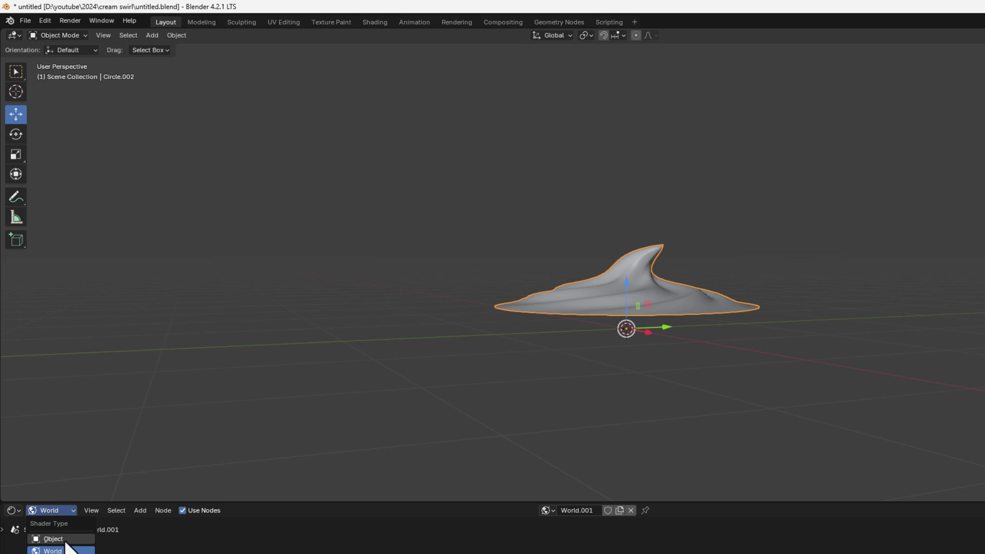
pyautogui.click(66, 540)
# Preview the swirl in Rendered viewport shading
pyautogui.moveTo(653, 405); pyautogui.dragTo(661, 375, button='middle')
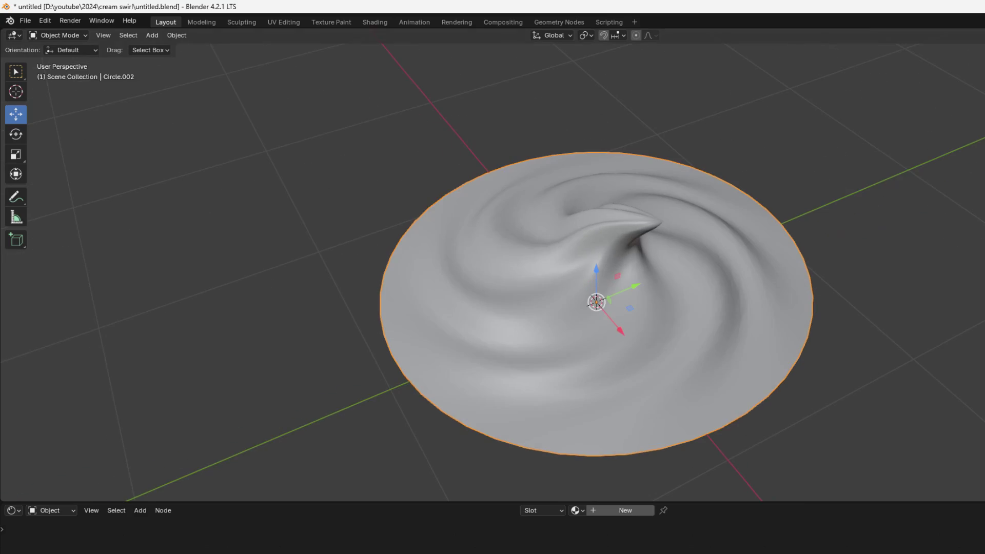
pyautogui.press('z')
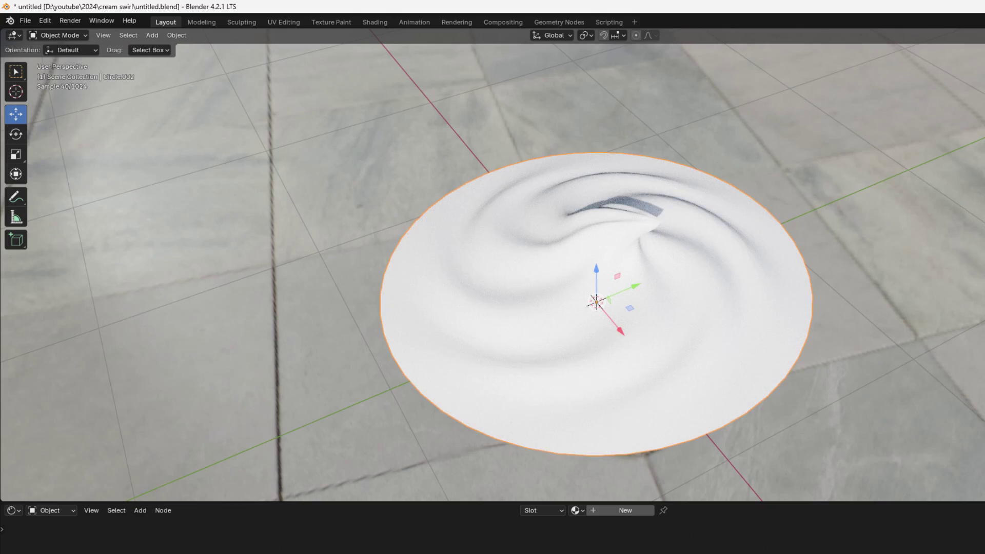
pyautogui.moveTo(910, 299); pyautogui.dragTo(905, 259, button='middle')
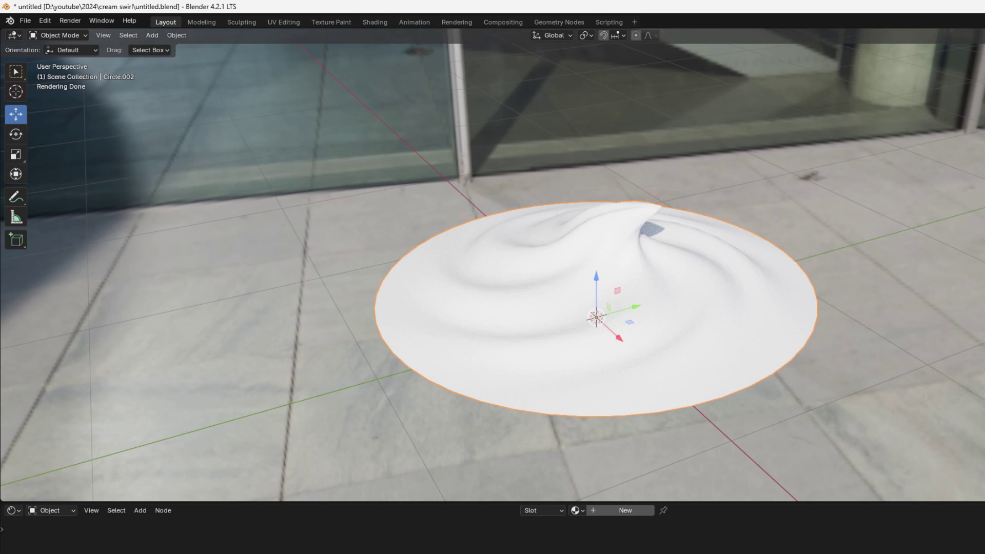
pyautogui.moveTo(597, 262); pyautogui.dragTo(651, 318, button='middle')
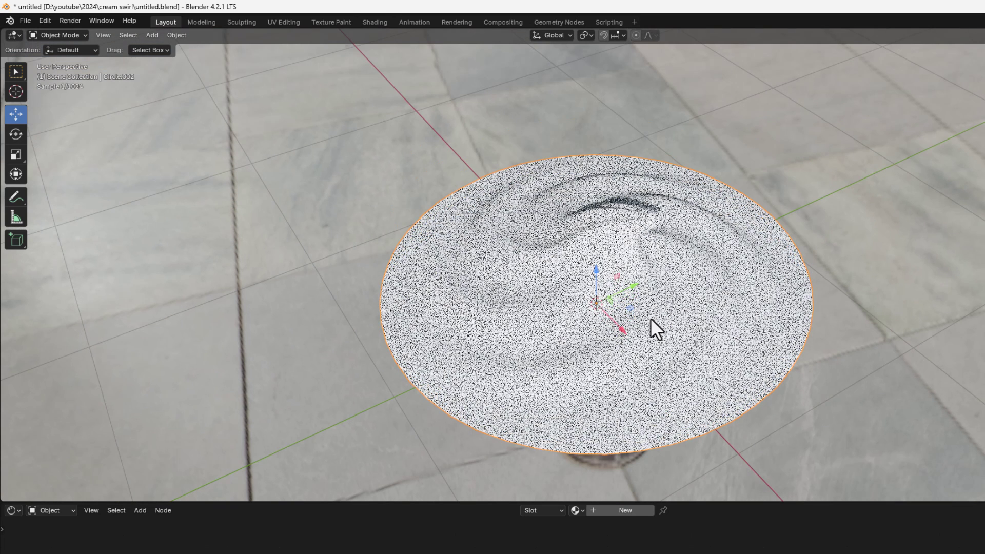
# Create the new material Material.005 on the swirl and frame its nodes
pyautogui.click(630, 516)
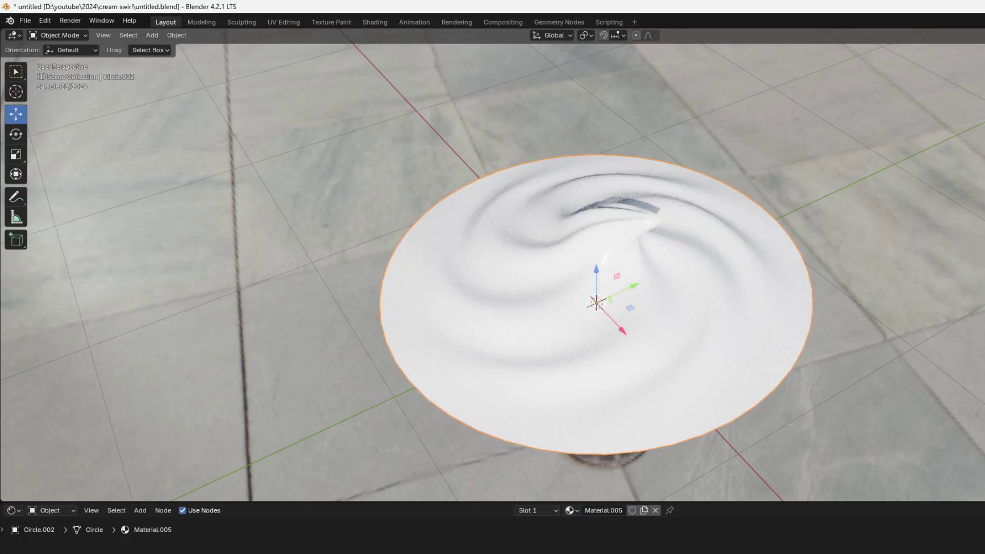
pyautogui.moveTo(632, 495); pyautogui.dragTo(669, 522, button='middle')
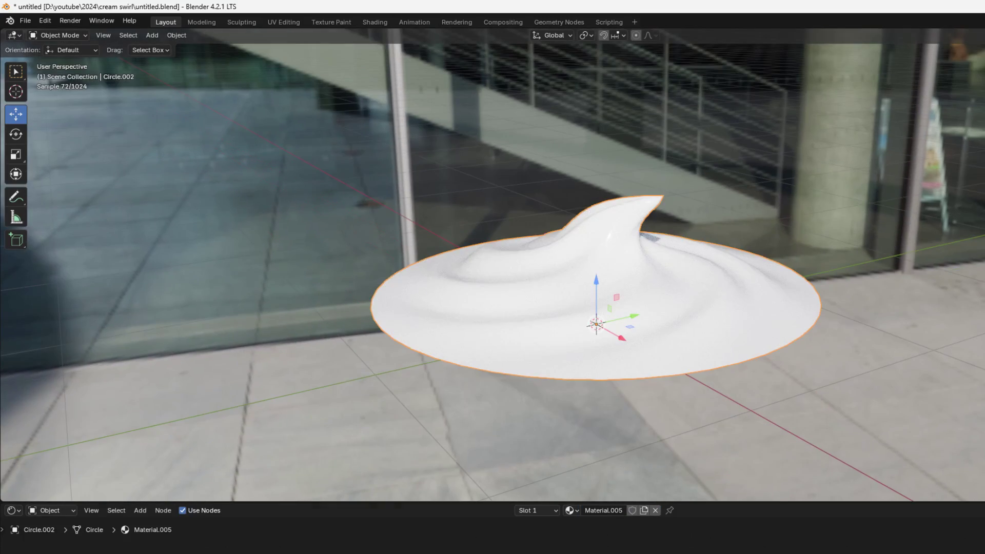
pyautogui.press('Home')
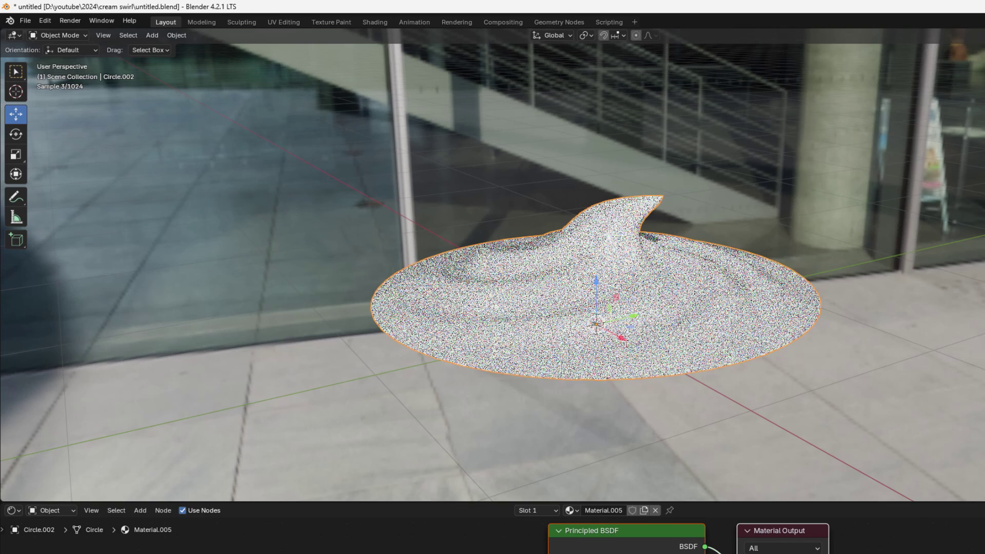
pyautogui.moveTo(679, 359); pyautogui.dragTo(670, 242, button='middle')
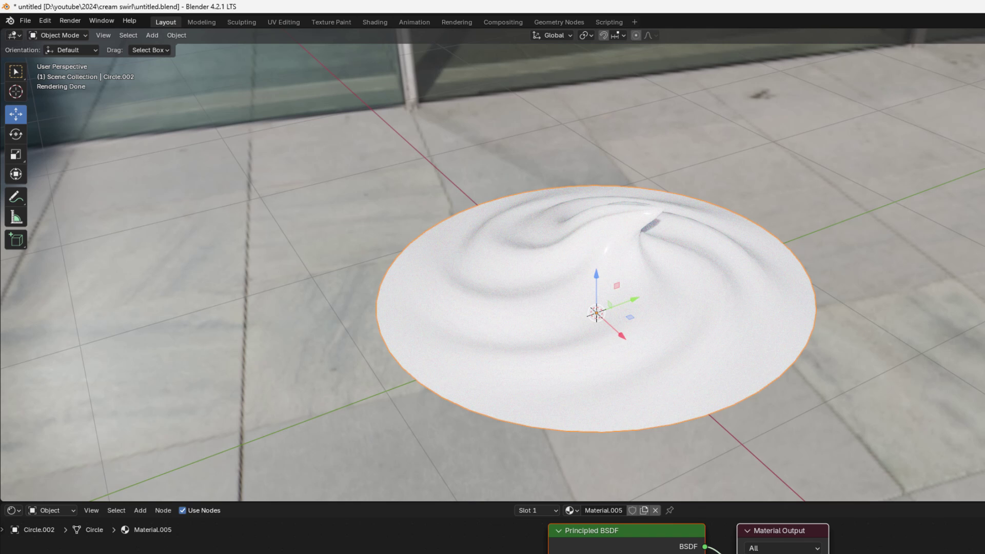
pyautogui.moveTo(980, 345); pyautogui.dragTo(819, 331, button='middle')
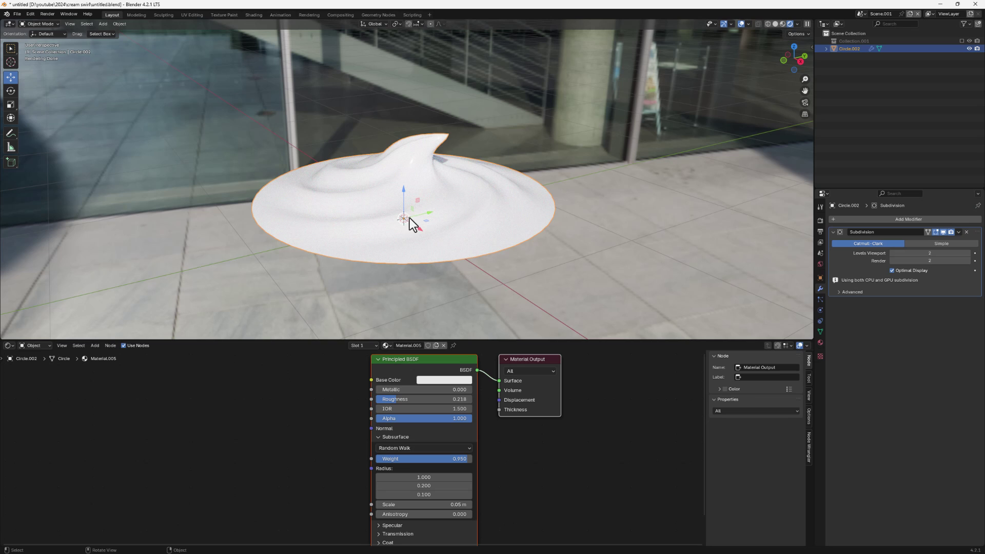
# Hide Circle.002, enable Collection.001, and view the jar scene through the camera
pyautogui.click(969, 48)
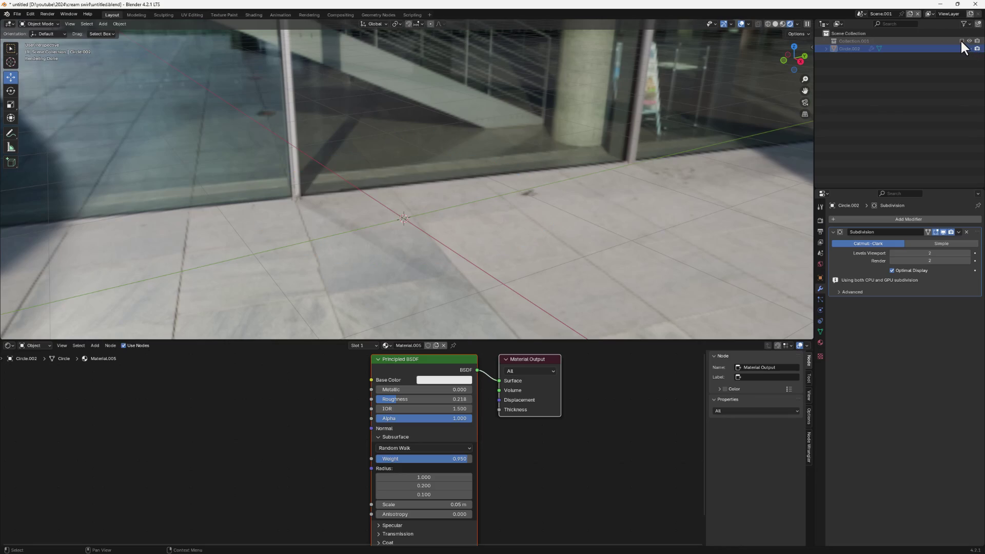
pyautogui.click(961, 41)
pyautogui.moveTo(770, 92); pyautogui.dragTo(794, 87, button='middle')
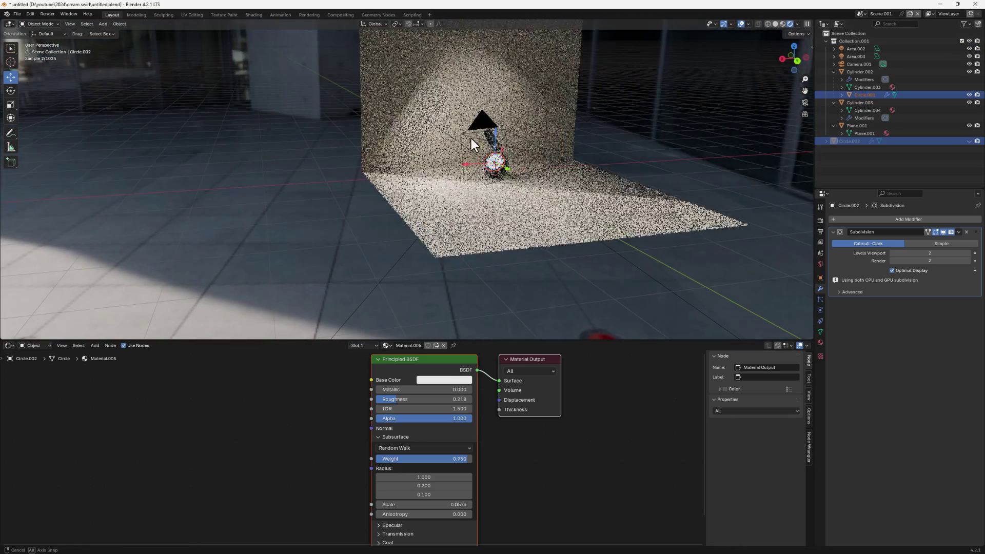
pyautogui.click(804, 103)
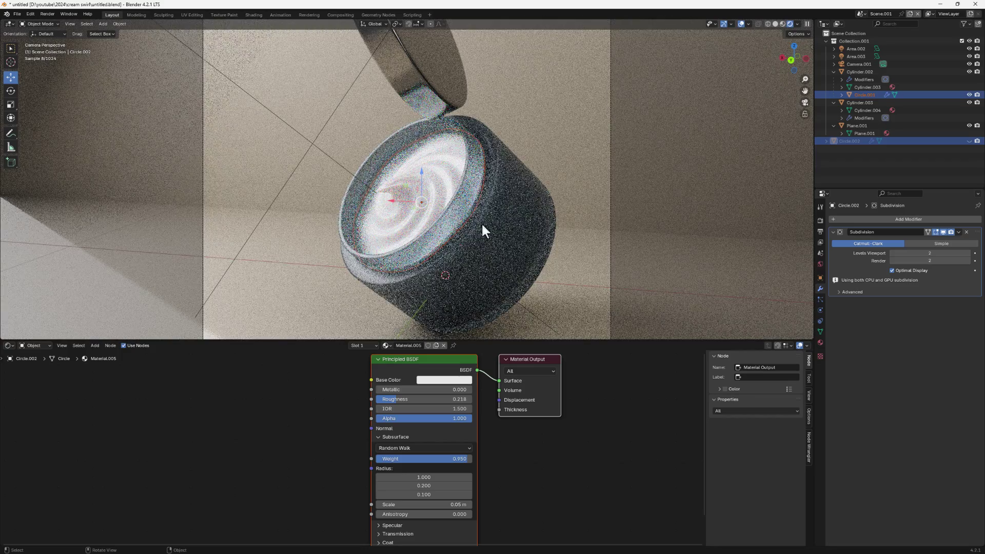
# Select the jar body, the lid, and the cream swirl in turn to inspect them
pyautogui.click(523, 271)
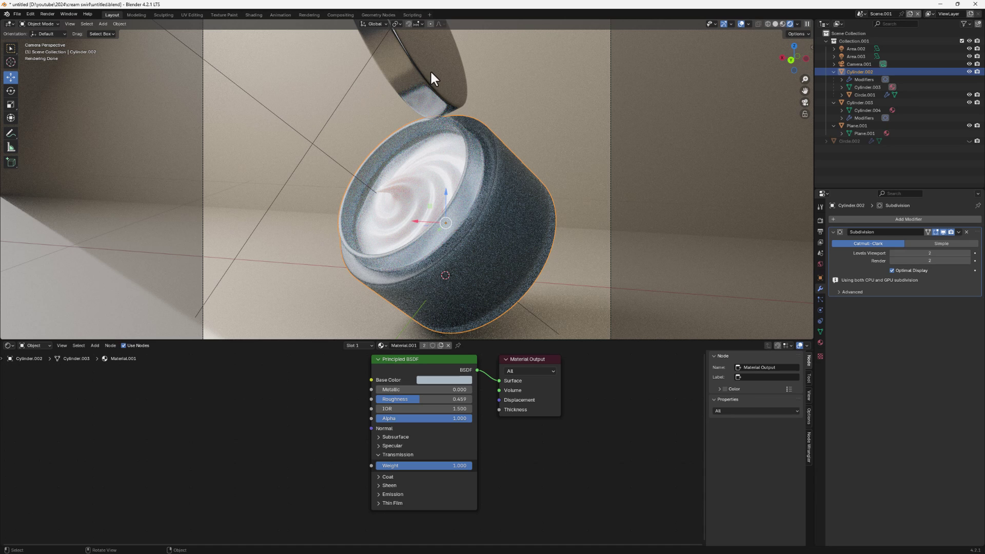
pyautogui.click(405, 60)
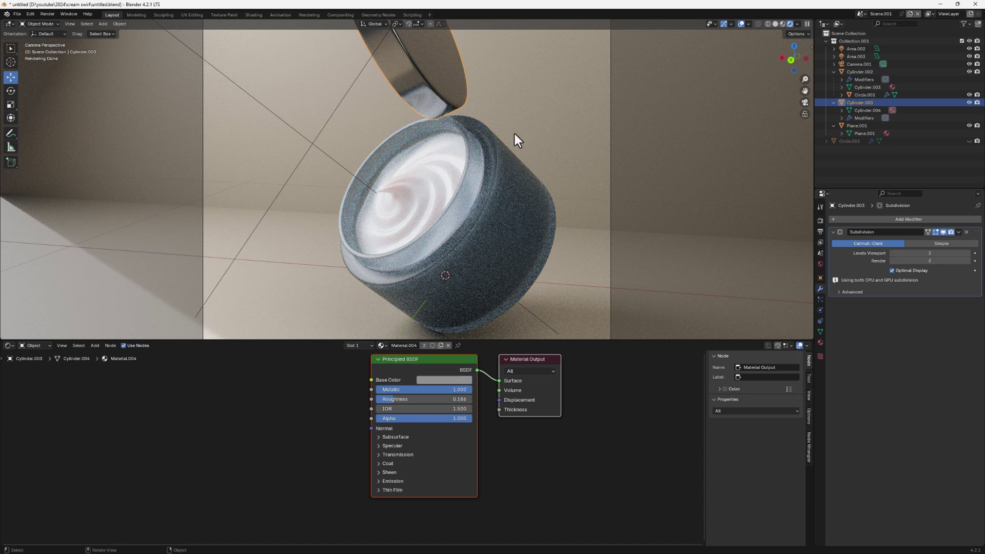
pyautogui.click(392, 198)
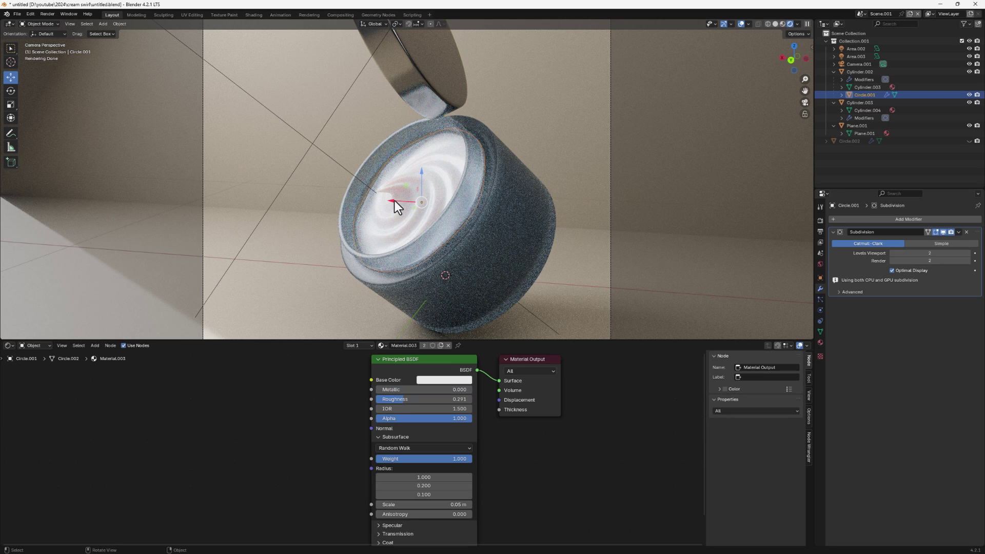